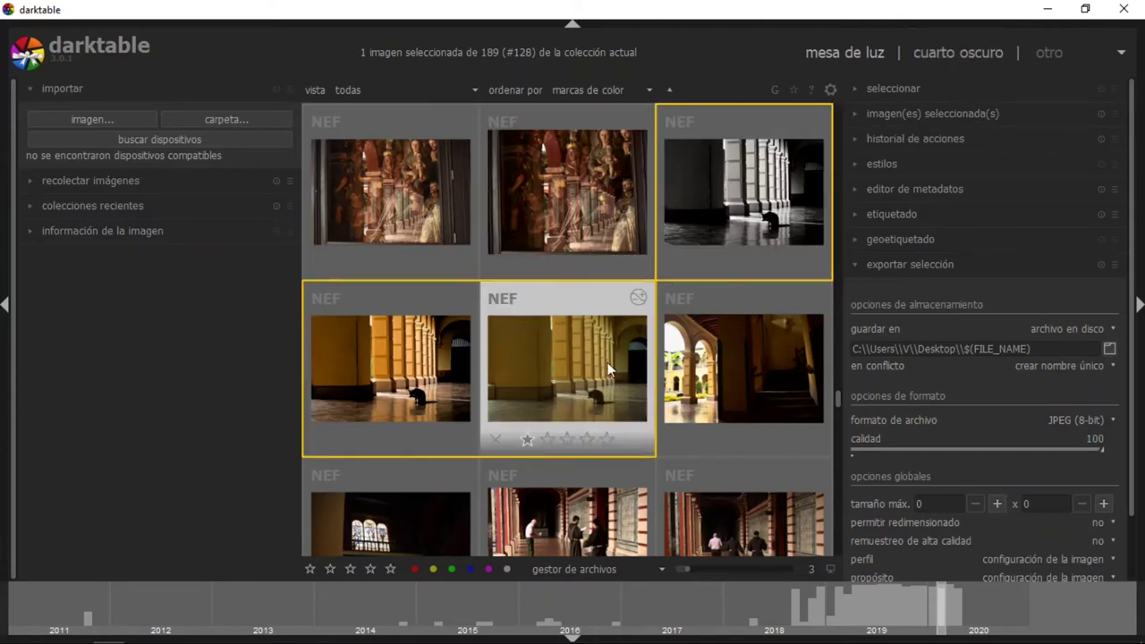
Switch the selected cat-in-arcade photo from the lighttable into the darkroom for editing
{"action": "left_click", "coordinate": [949, 56]}
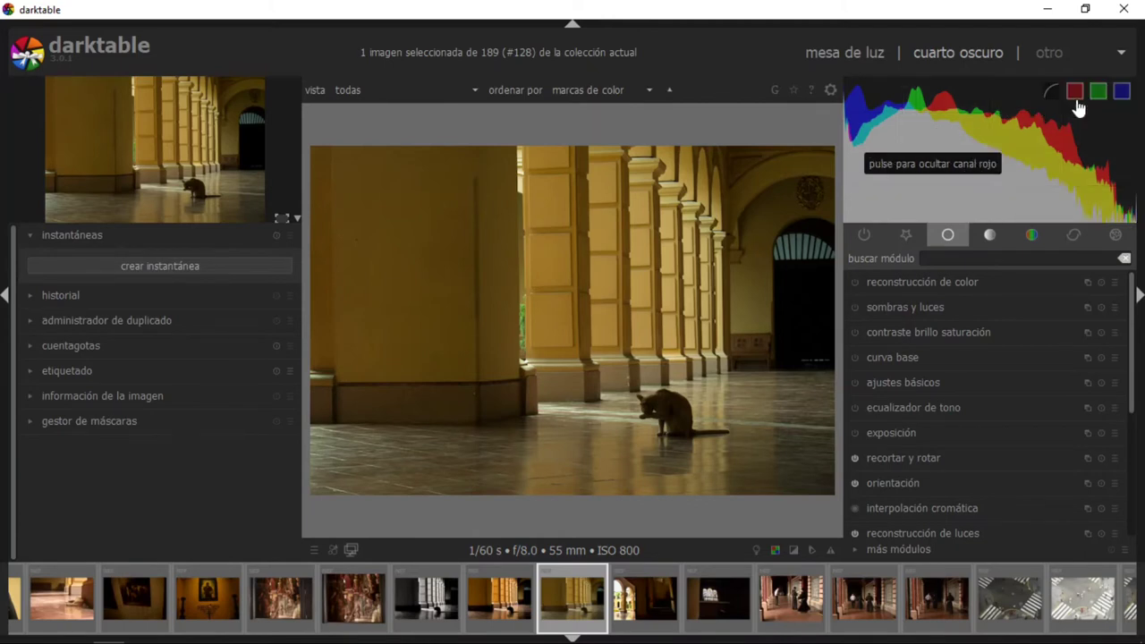
{"action": "left_click", "coordinate": [1079, 92]}
{"action": "left_click", "coordinate": [1100, 94]}
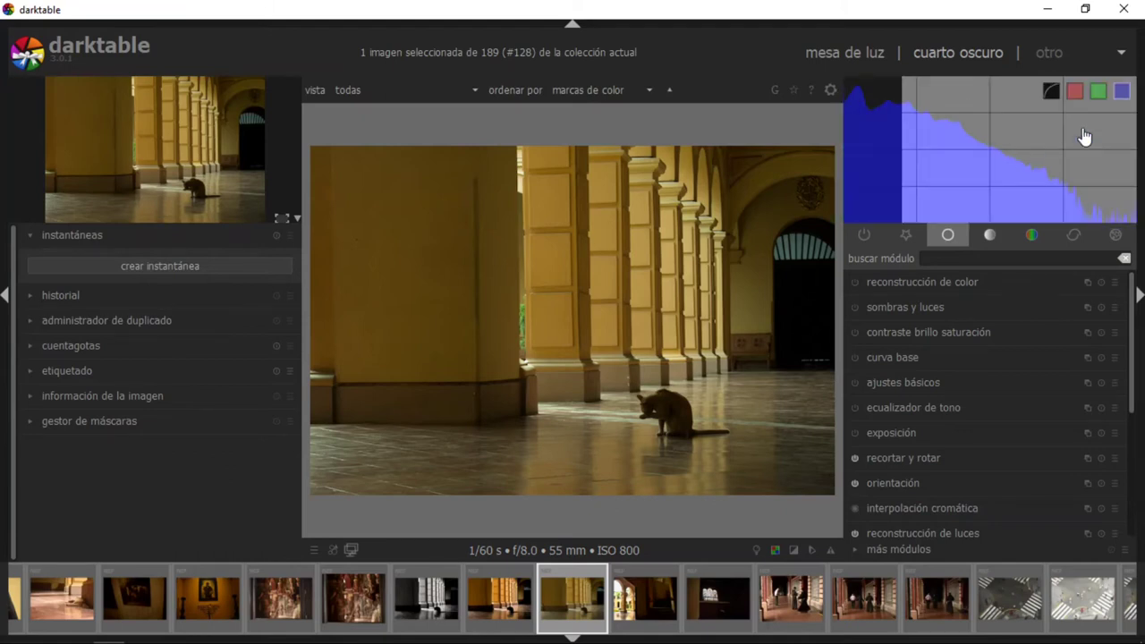
{"action": "left_click", "coordinate": [1099, 93]}
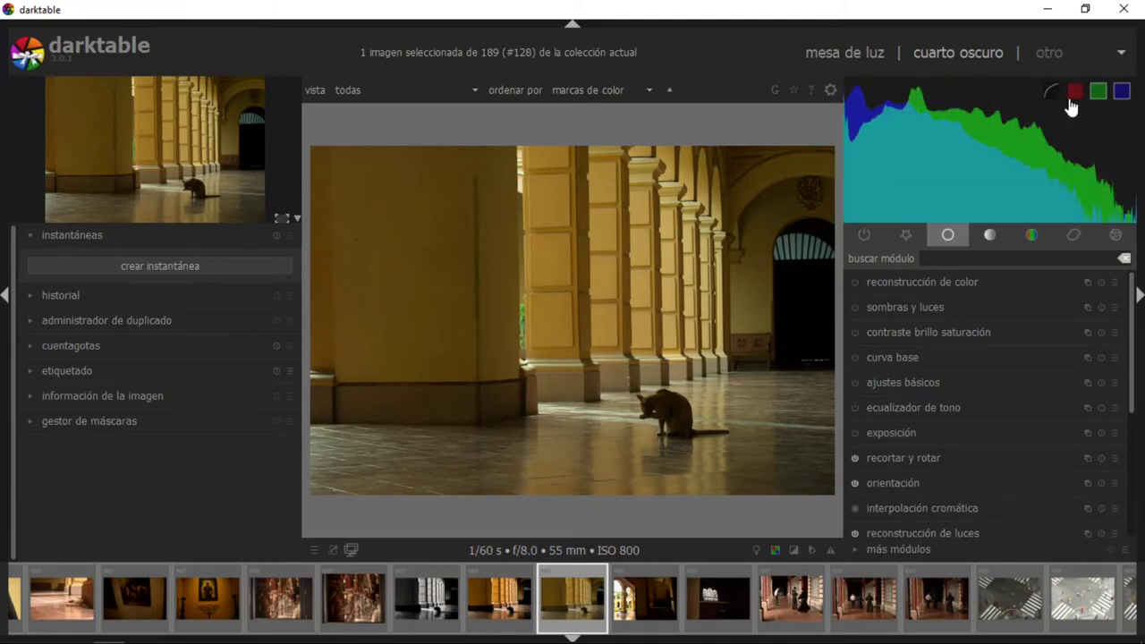
{"action": "left_click", "coordinate": [1075, 93]}
{"action": "left_click", "coordinate": [1099, 98]}
{"action": "left_click", "coordinate": [1122, 99]}
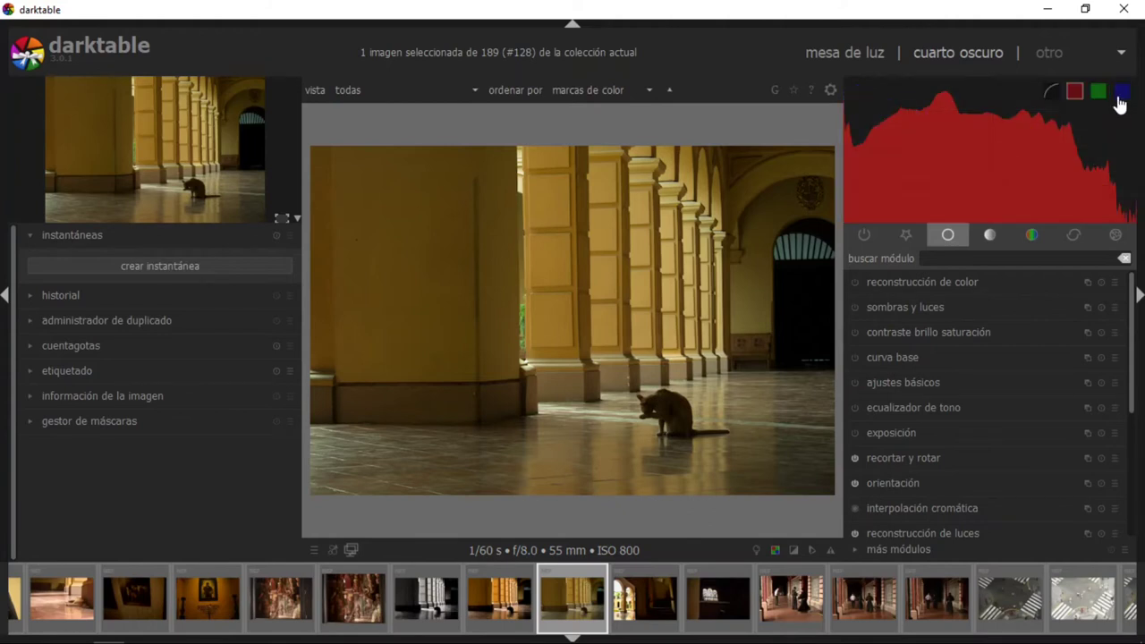
{"action": "left_click", "coordinate": [1099, 98]}
{"action": "left_click", "coordinate": [1120, 94]}
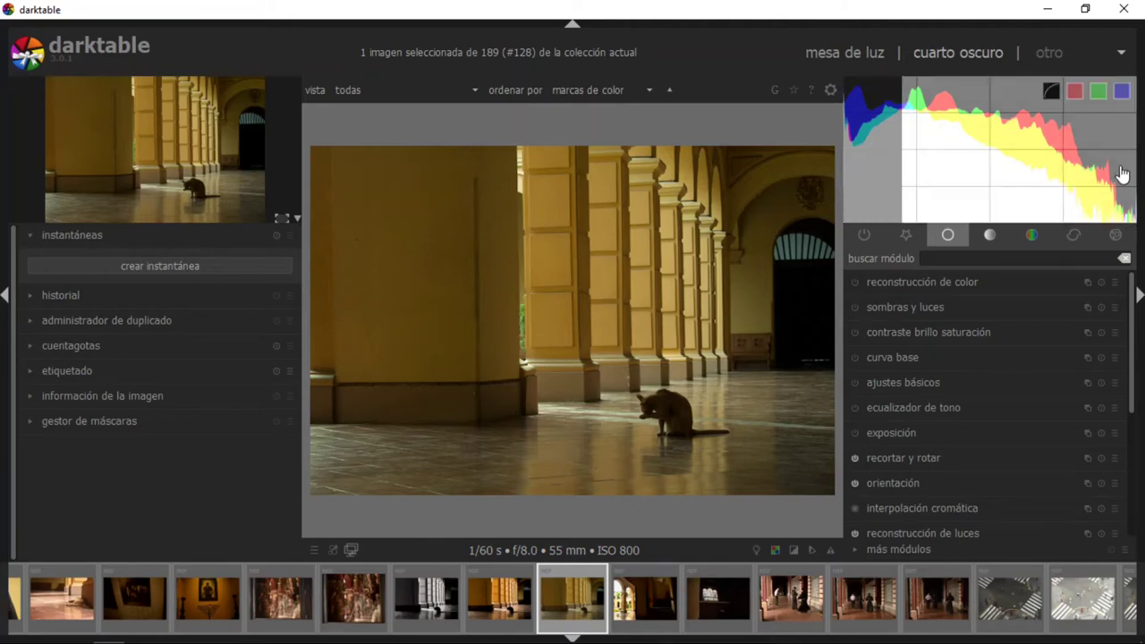
{"action": "mouse_move", "coordinate": [872, 150]}
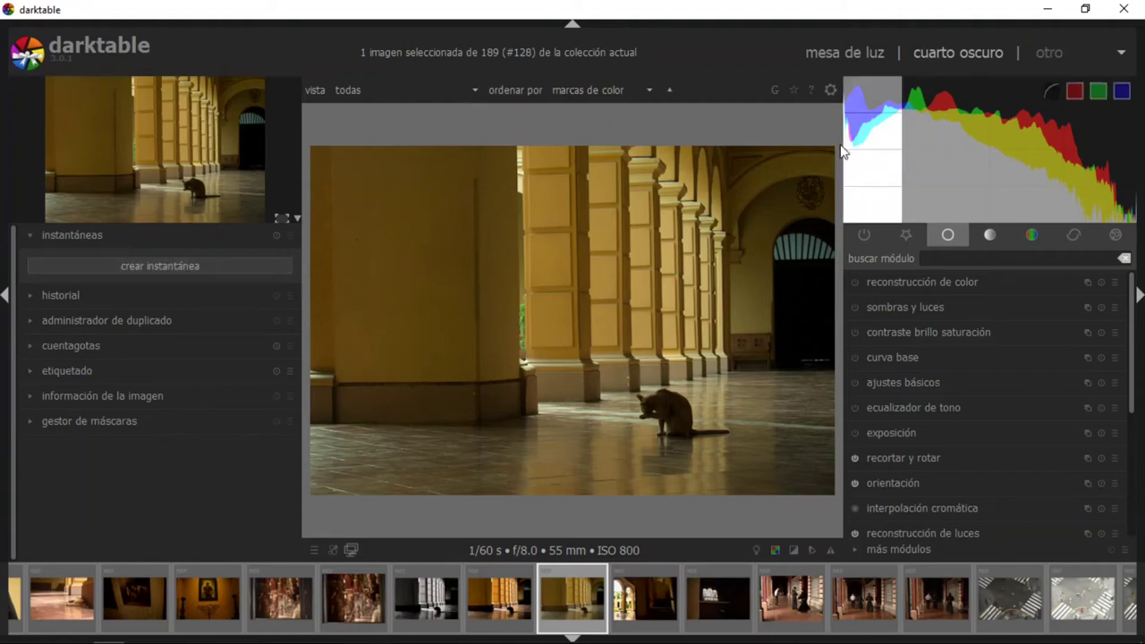
Take a snapshot of the current edit, listed as 'luz de relleno (32)'
{"action": "left_click", "coordinate": [169, 266]}
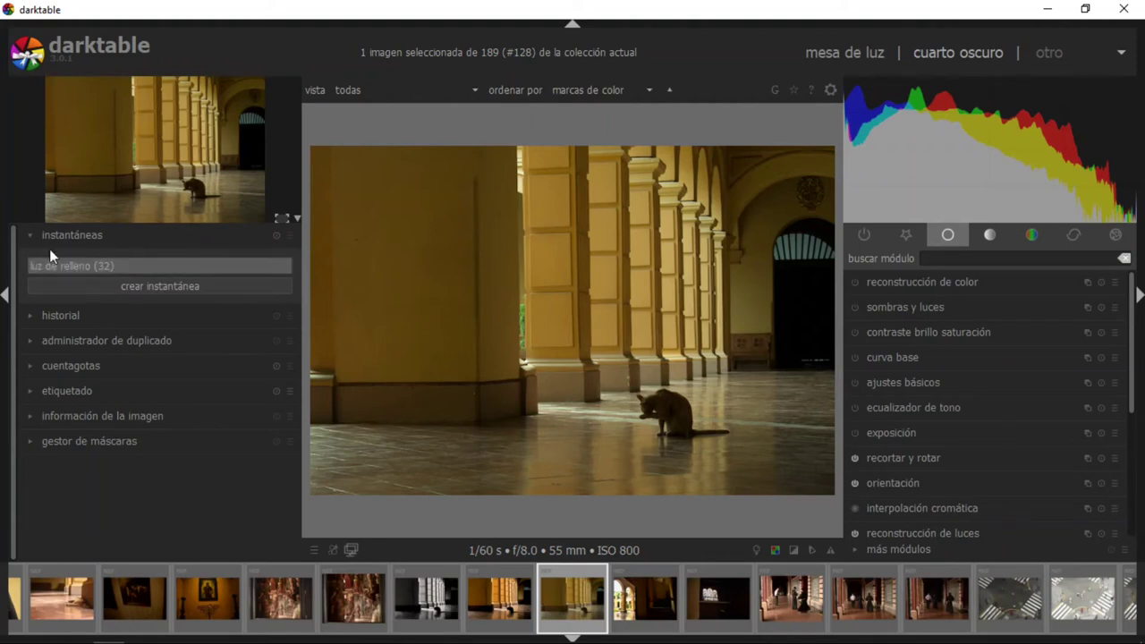
Collapse the left panel and turn on the exposure clipping warning, marking dark areas blue
{"action": "left_click", "coordinate": [5, 295]}
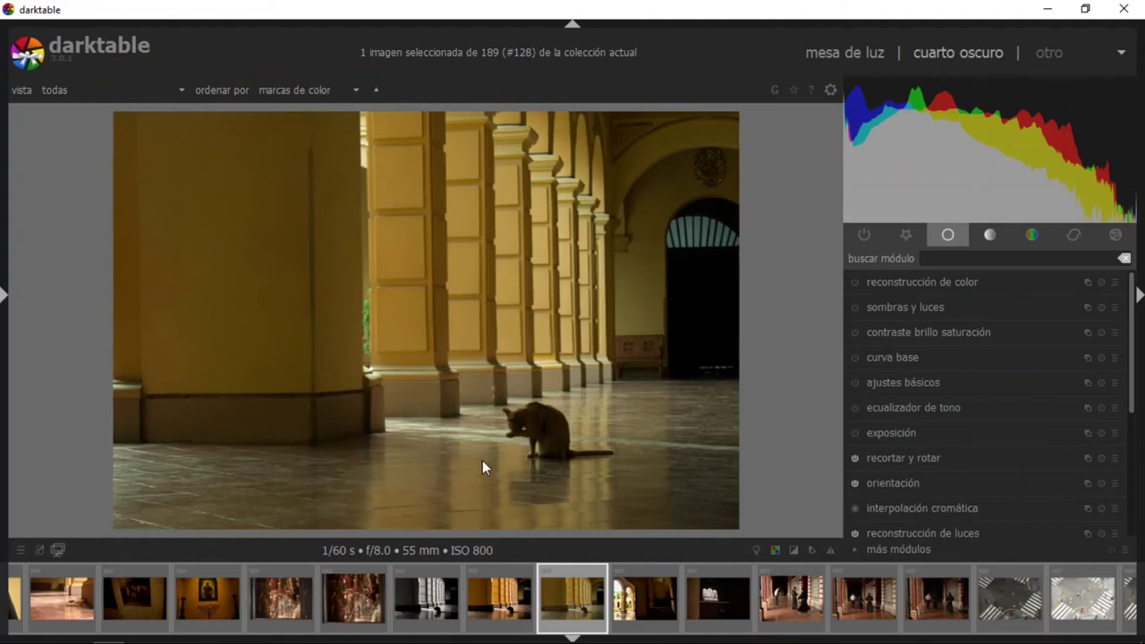
{"action": "left_click", "coordinate": [793, 552]}
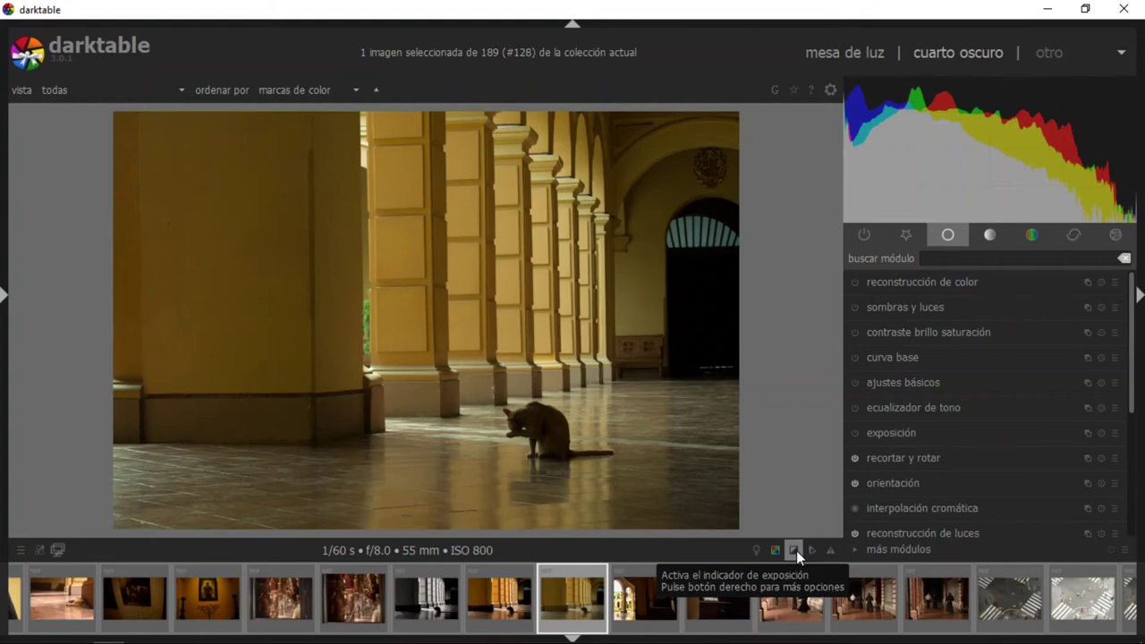
{"action": "left_click", "coordinate": [794, 552]}
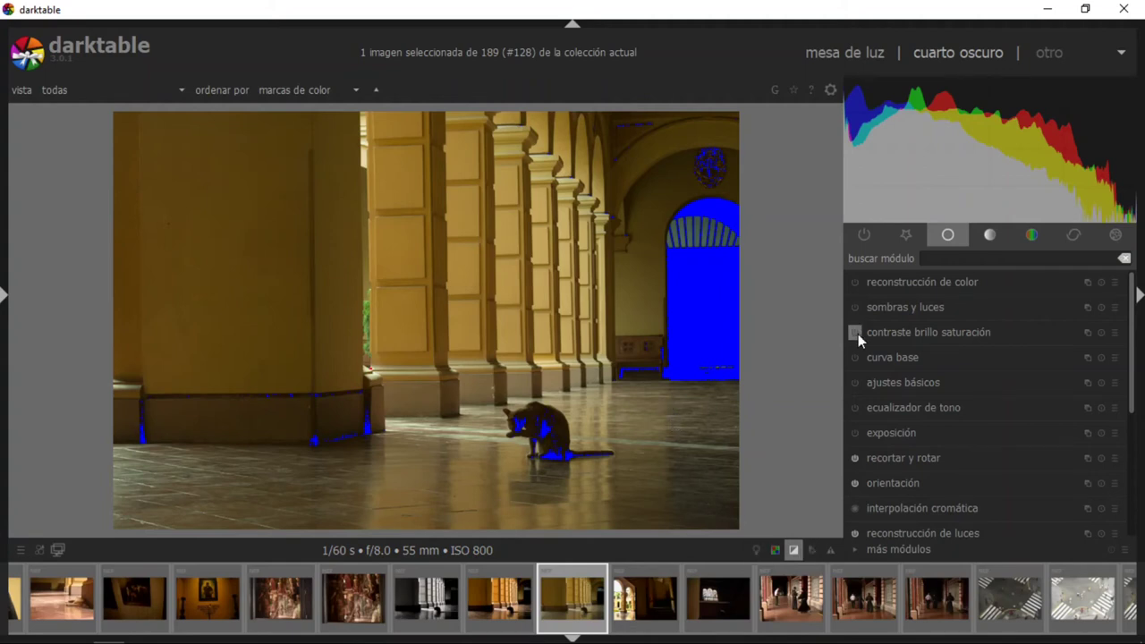
Try raising exposure to about 1.03 EV, then reset it to 0.00 EV
{"action": "left_click", "coordinate": [902, 433]}
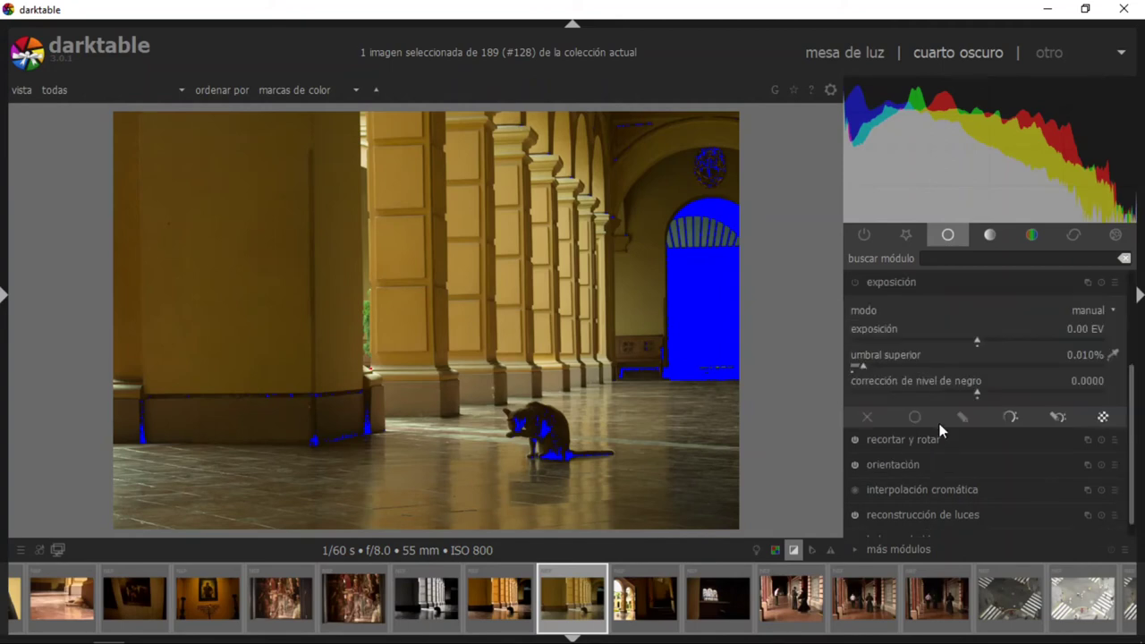
{"action": "left_click", "coordinate": [989, 338]}
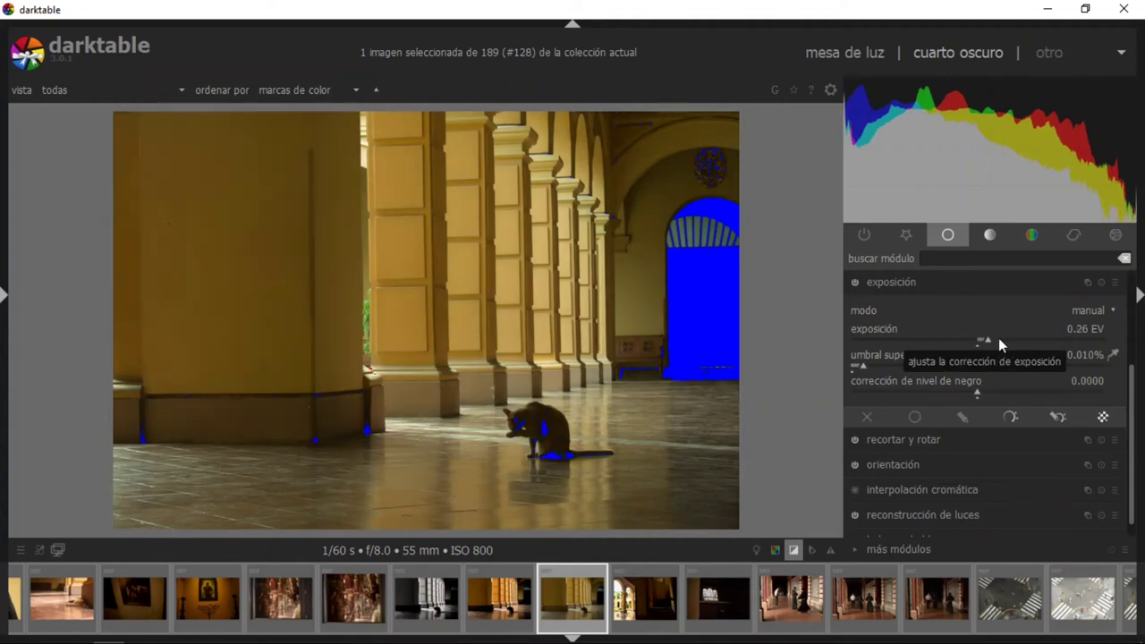
{"action": "left_click_drag", "start_coordinate": [999, 338], "coordinate": [1015, 339]}
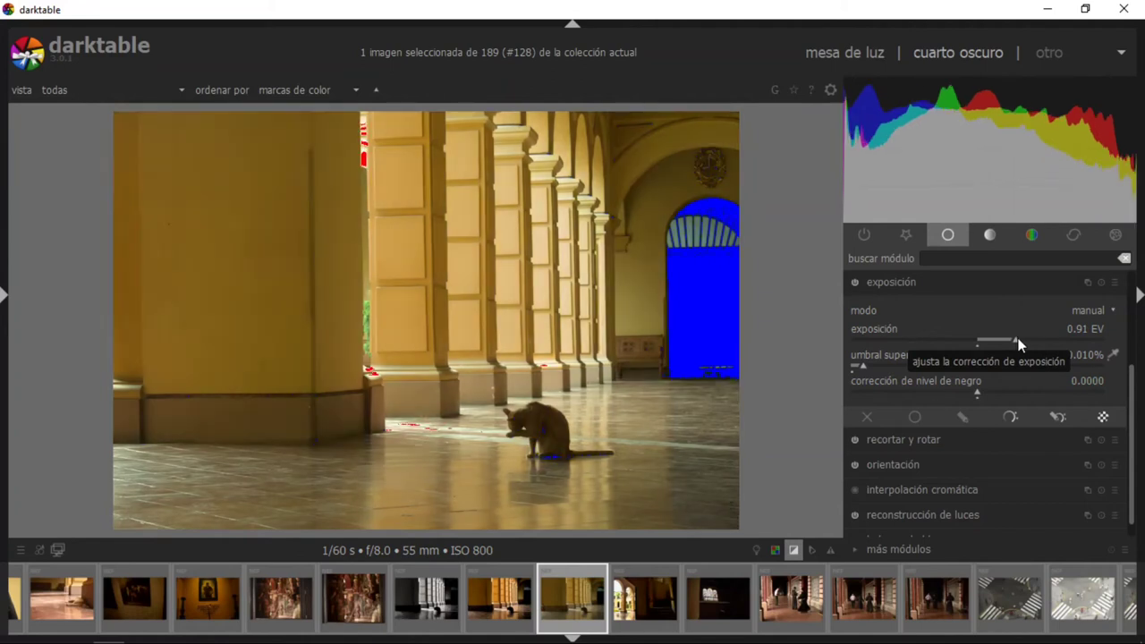
{"action": "left_click_drag", "start_coordinate": [1016, 339], "coordinate": [1028, 337]}
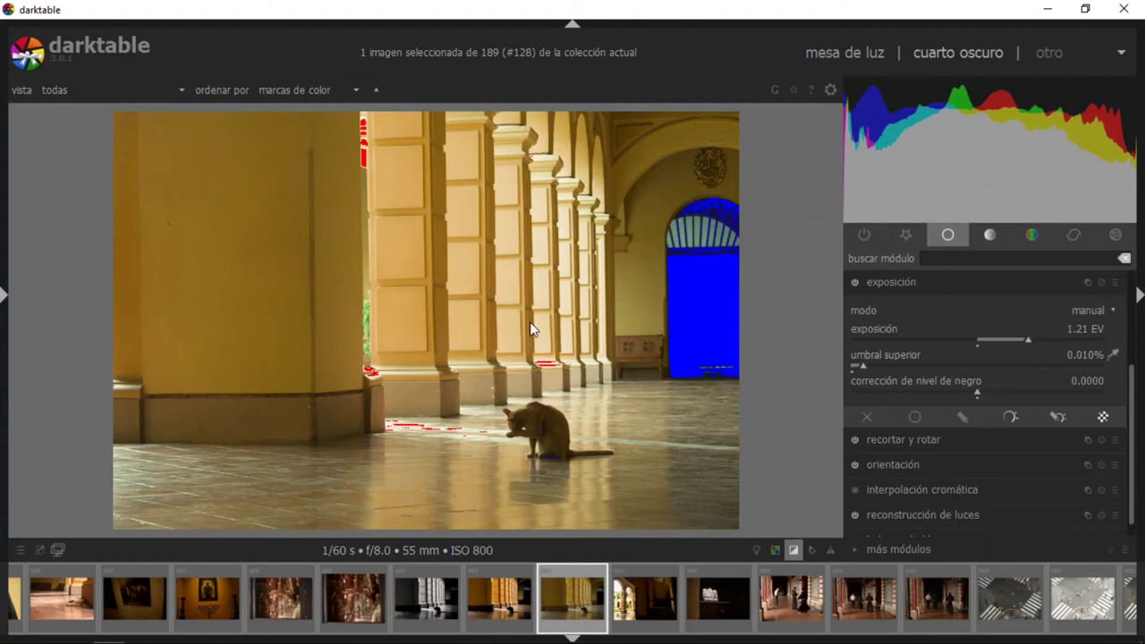
{"action": "left_click", "coordinate": [791, 551]}
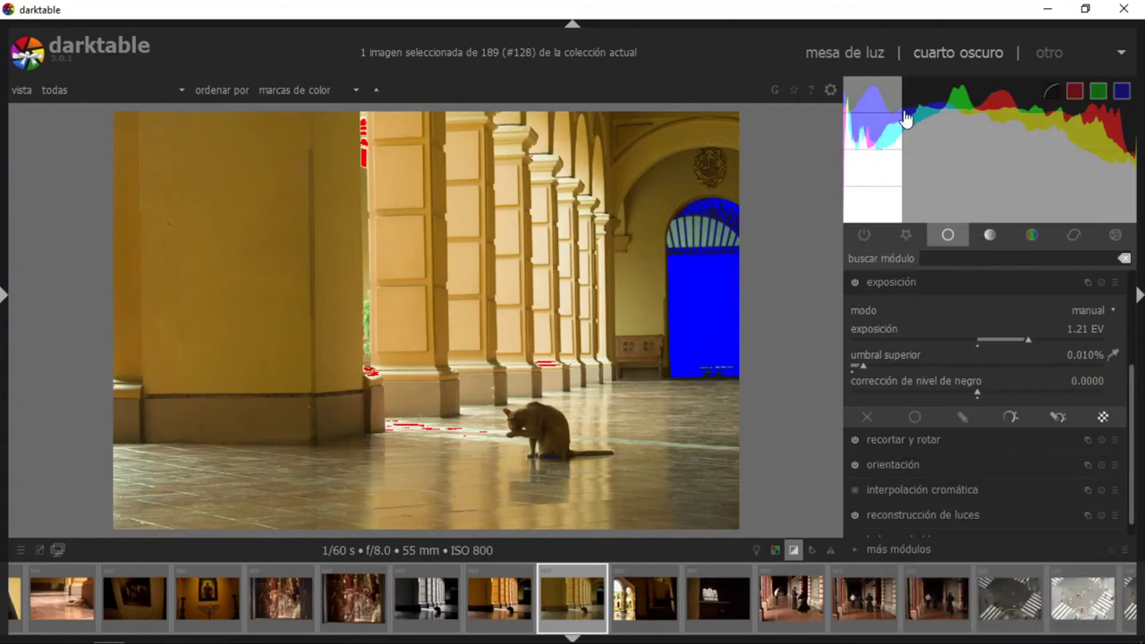
{"action": "mouse_move", "coordinate": [873, 143]}
{"action": "double_click", "coordinate": [1030, 341]}
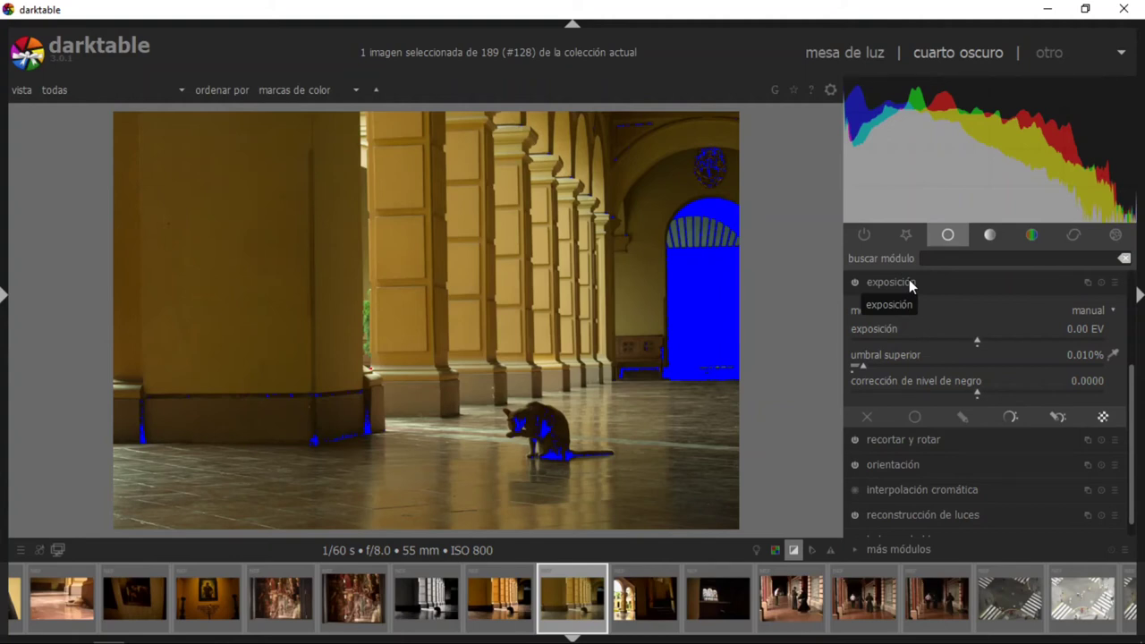
Turn off the clipping warning, then briefly check the raw overexposure overlay and hide it
{"action": "left_click", "coordinate": [909, 282]}
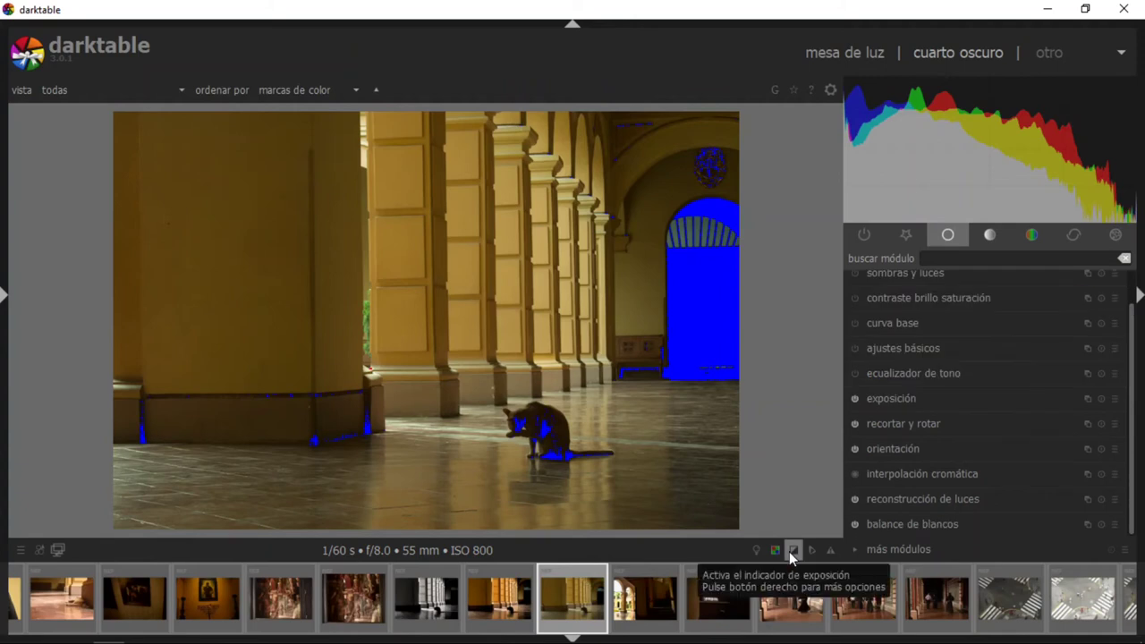
{"action": "left_click", "coordinate": [790, 551]}
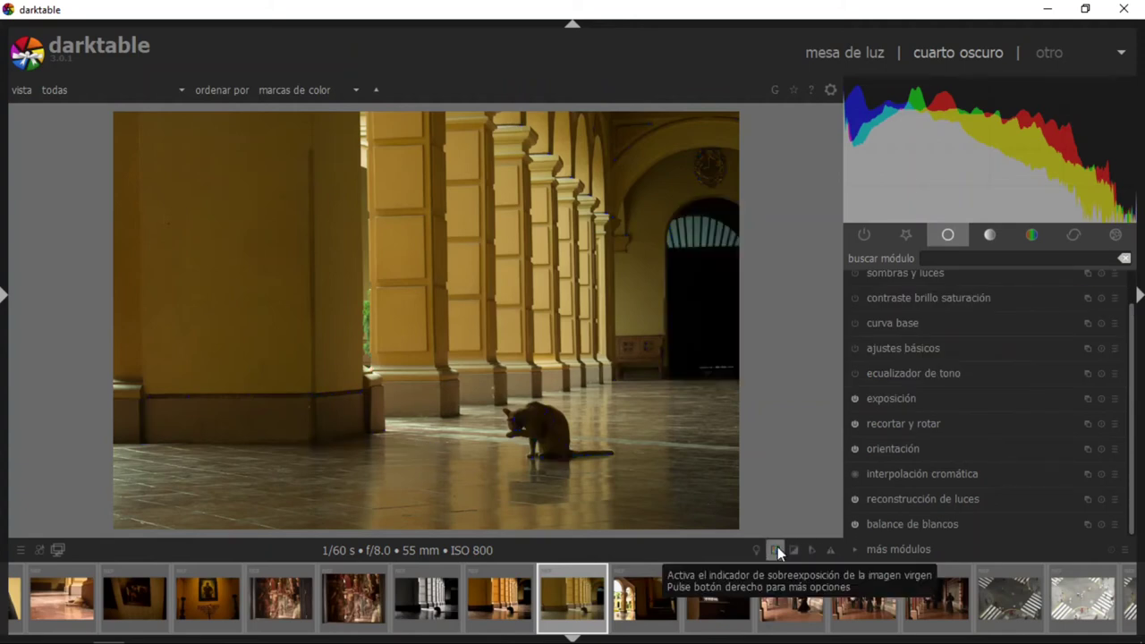
{"action": "left_click", "coordinate": [778, 549]}
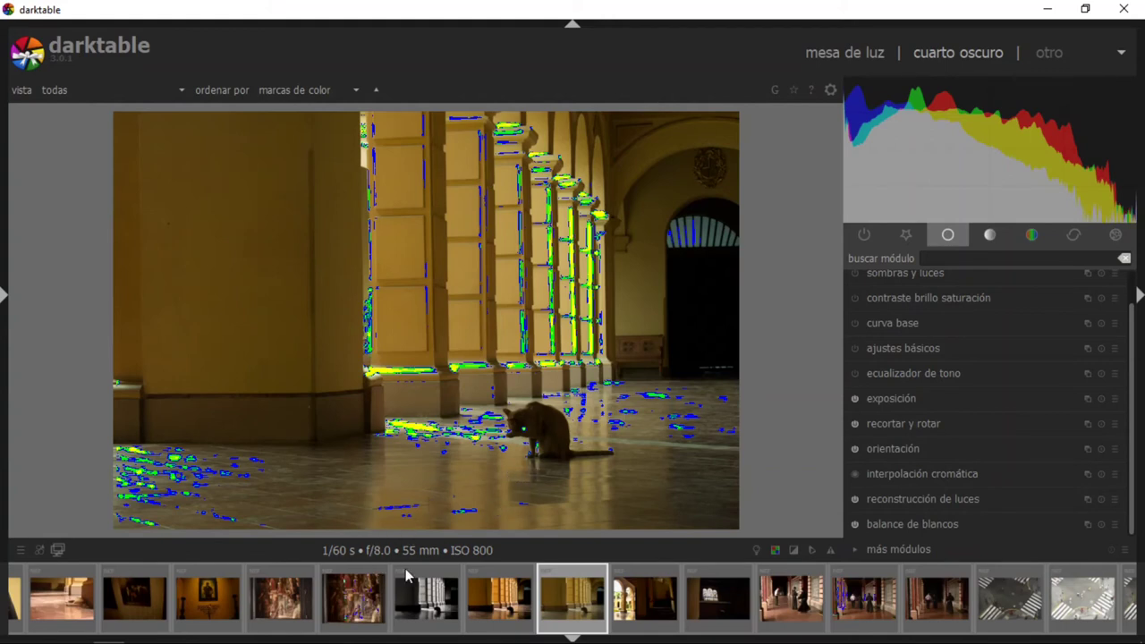
{"action": "key", "text": "o"}
{"action": "scroll", "coordinate": [966, 269], "scroll_direction": "up", "scroll_amount": 1}
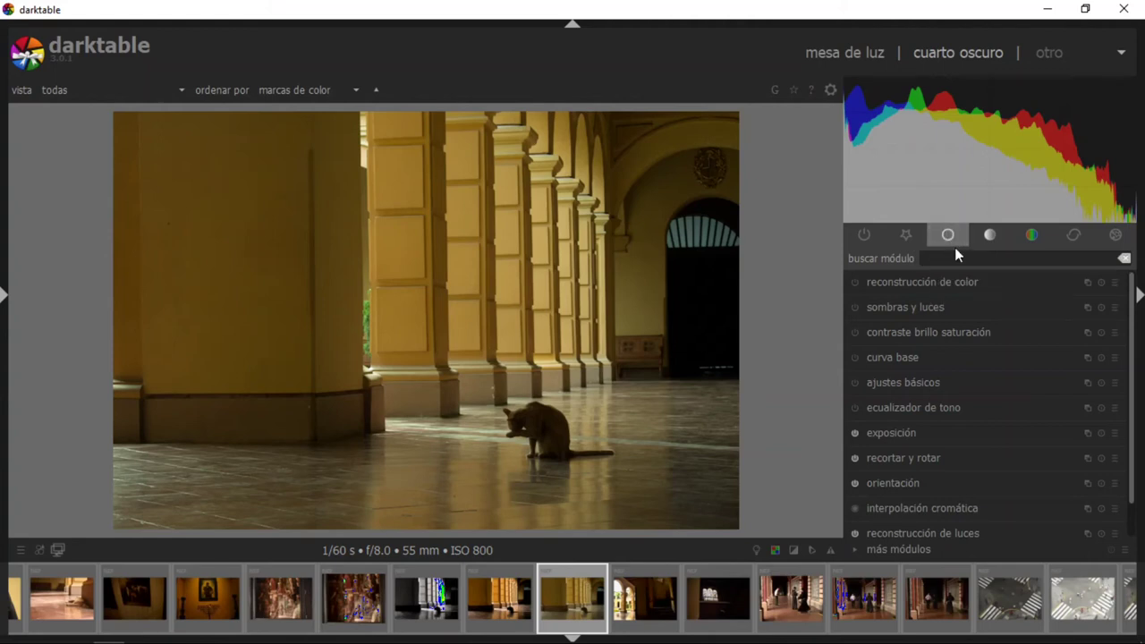
{"action": "scroll", "coordinate": [1138, 409], "scroll_direction": "down", "scroll_amount": 1}
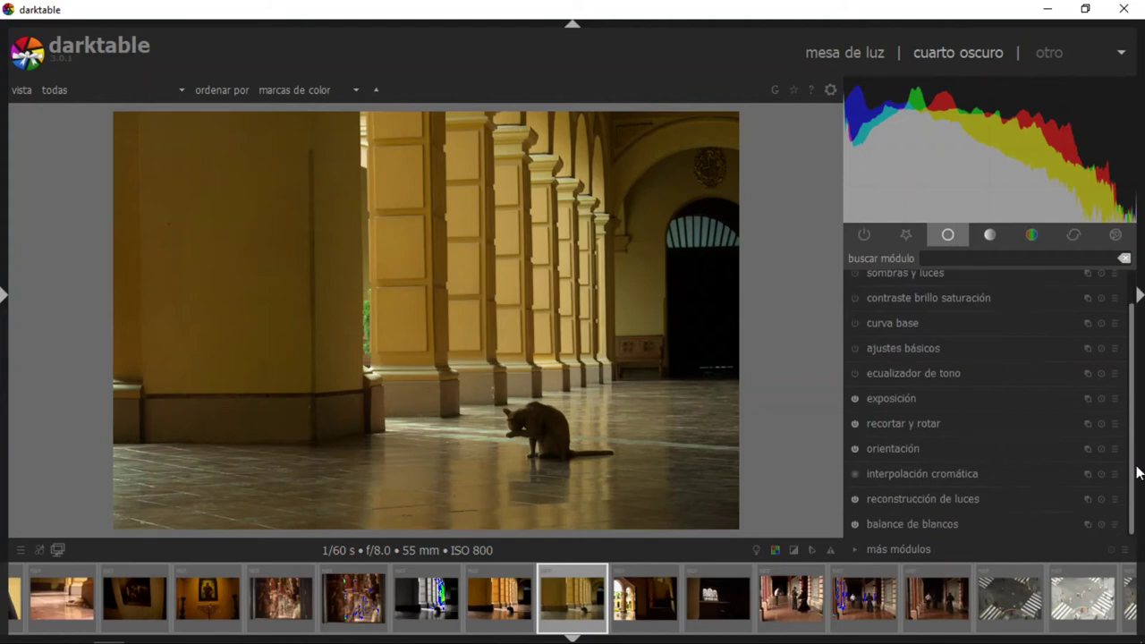
Raise contrast to 0.11 in the contrast brightness saturation module
{"action": "scroll", "coordinate": [1137, 473], "scroll_direction": "up", "scroll_amount": 1}
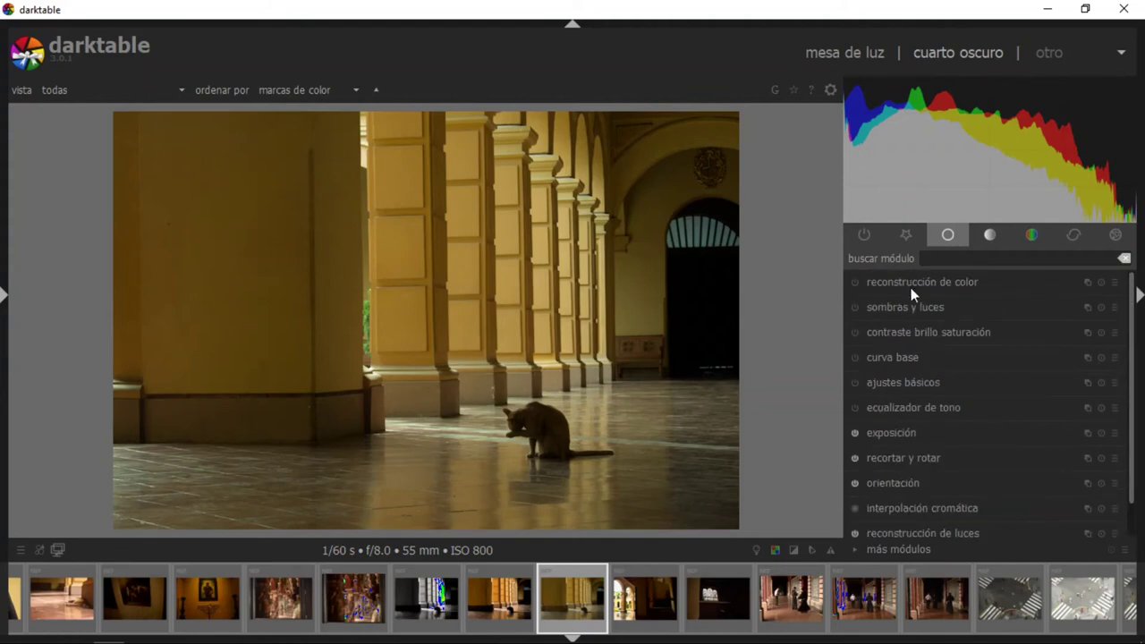
{"action": "left_click", "coordinate": [906, 331]}
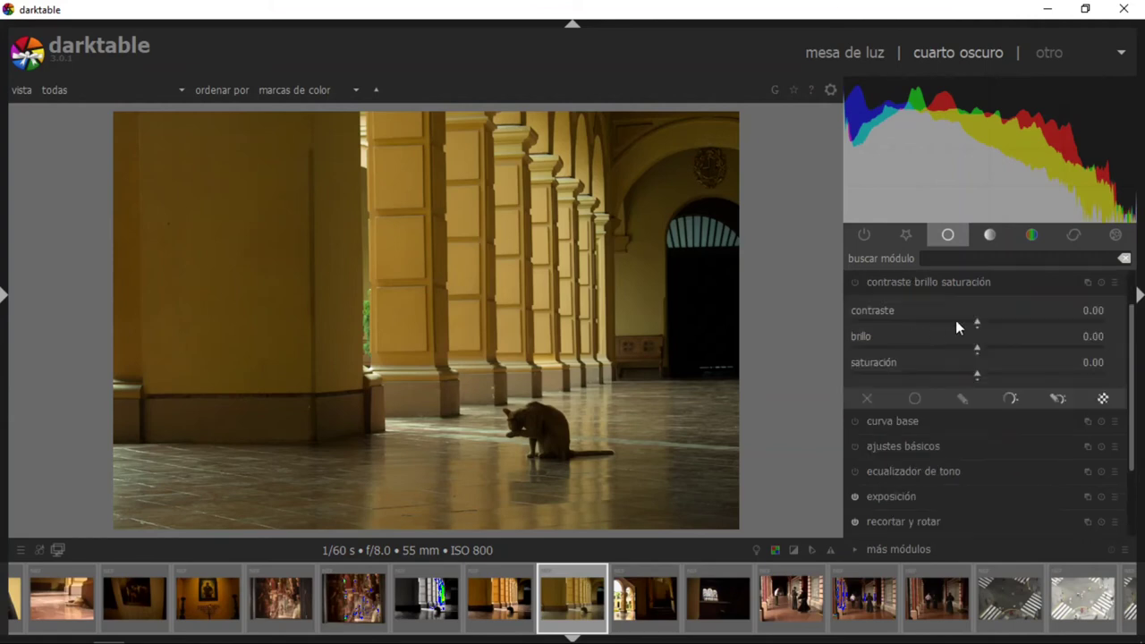
{"action": "left_click", "coordinate": [986, 320]}
{"action": "left_click", "coordinate": [992, 319]}
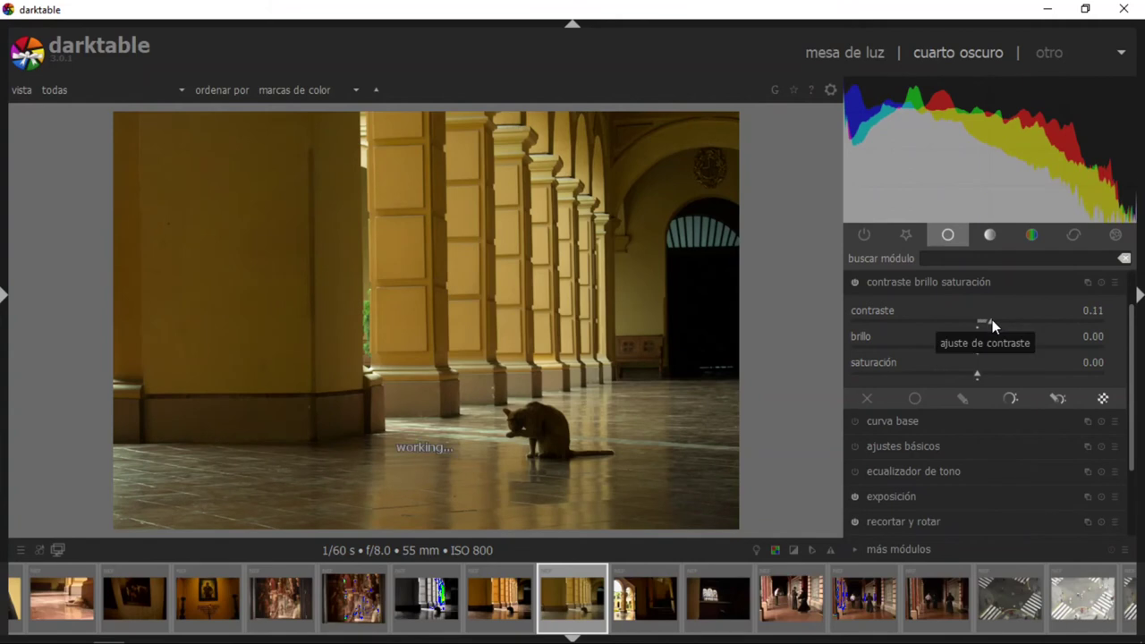
Darken the brightness, settling at -0.12 after trying values from -0.08 to -0.11
{"action": "left_click", "coordinate": [969, 347]}
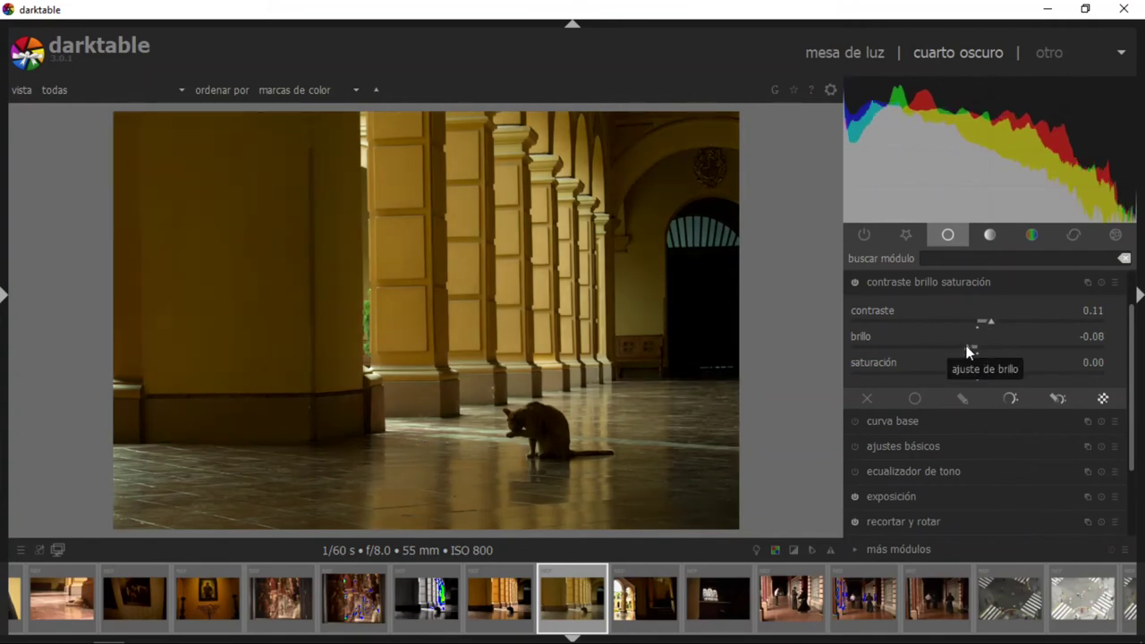
{"action": "left_click", "coordinate": [964, 345]}
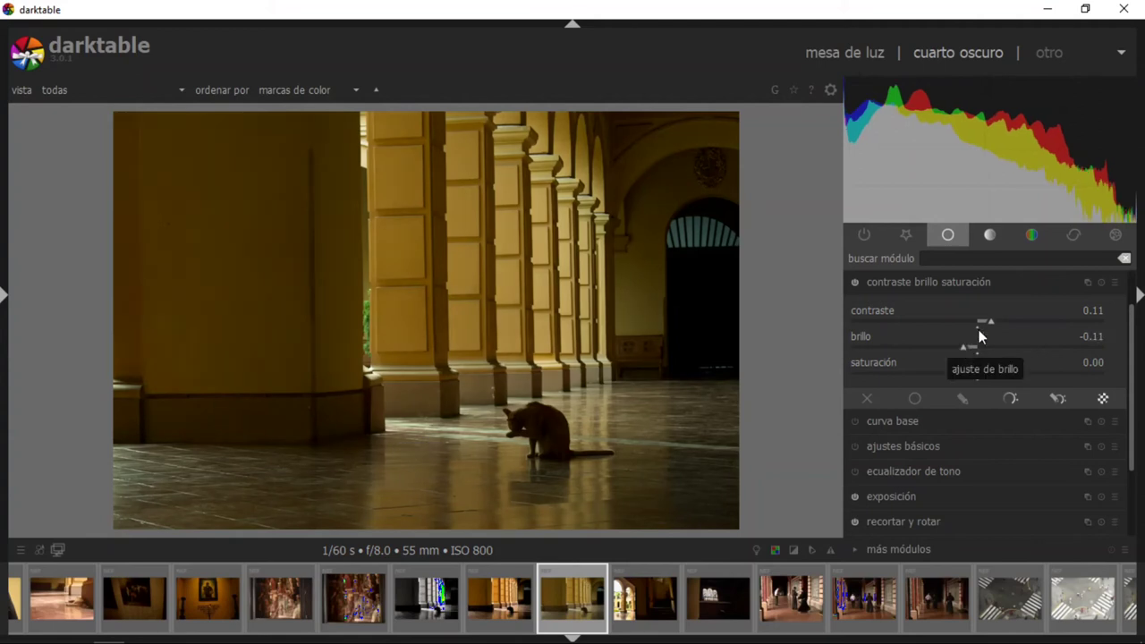
{"action": "left_click", "coordinate": [968, 343]}
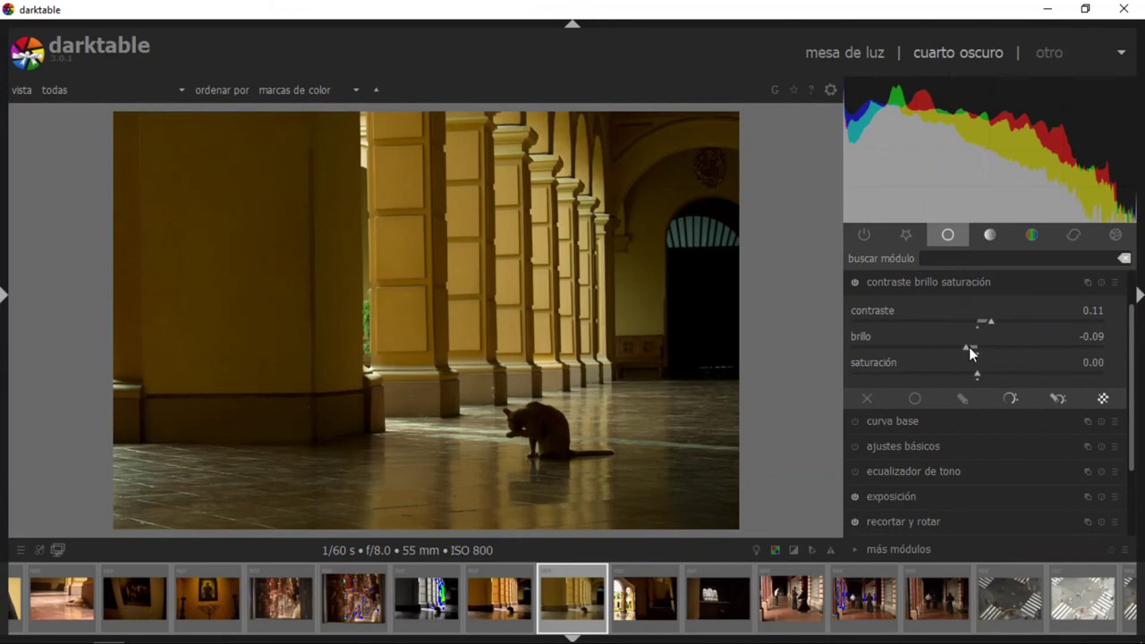
{"action": "left_click_drag", "start_coordinate": [966, 348], "coordinate": [964, 347]}
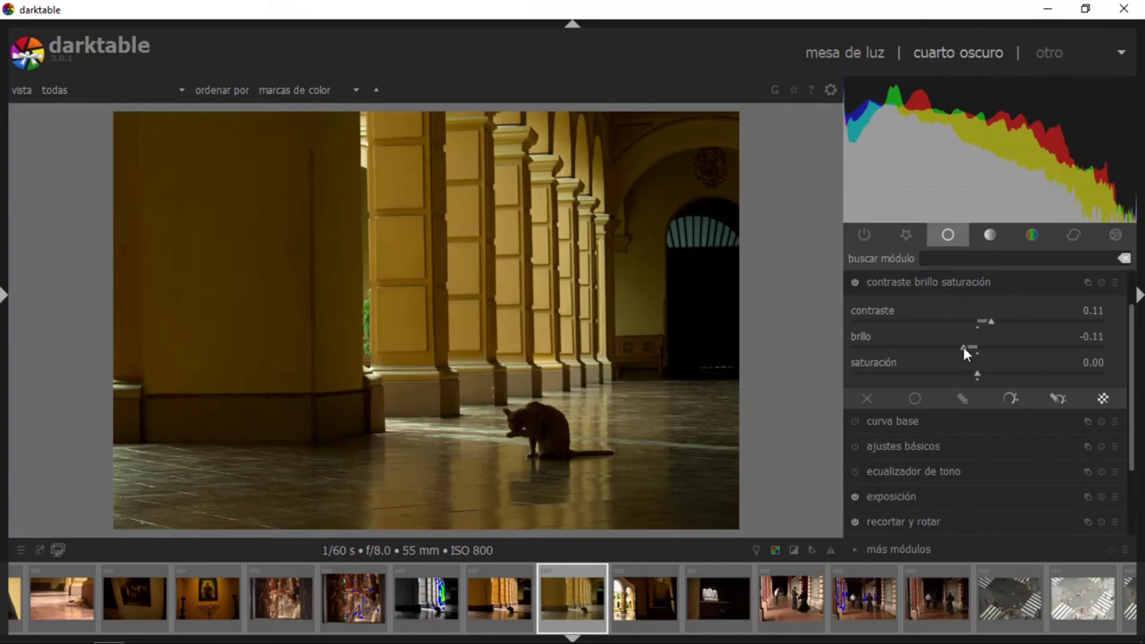
{"action": "scroll", "coordinate": [960, 346], "scroll_direction": "down", "scroll_amount": 3}
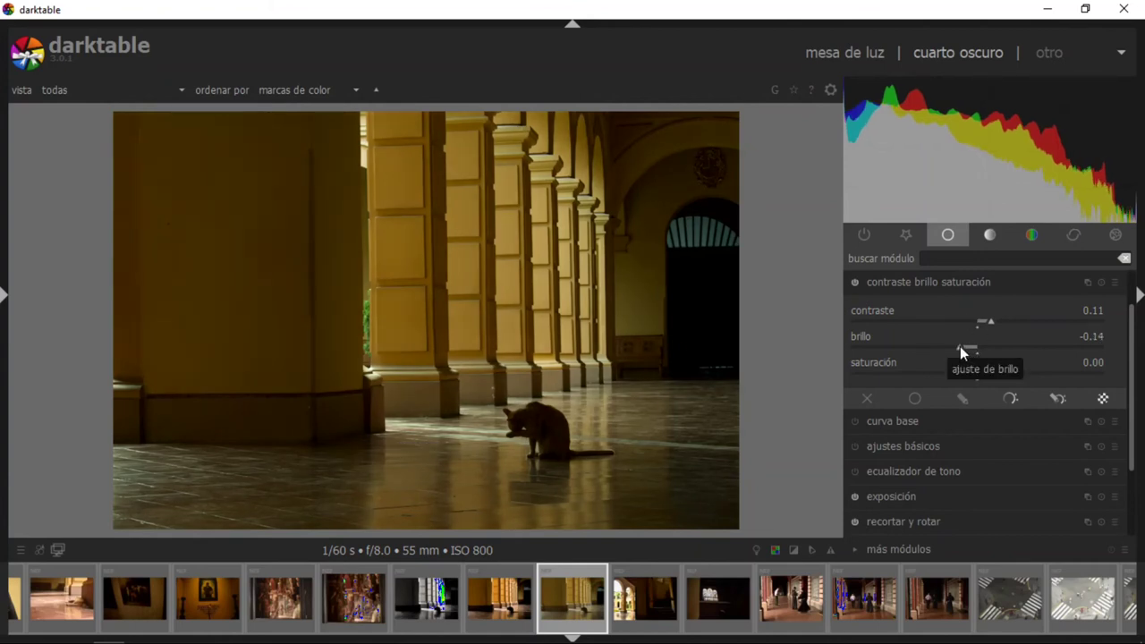
{"action": "scroll", "coordinate": [960, 346], "scroll_direction": "up", "scroll_amount": 1}
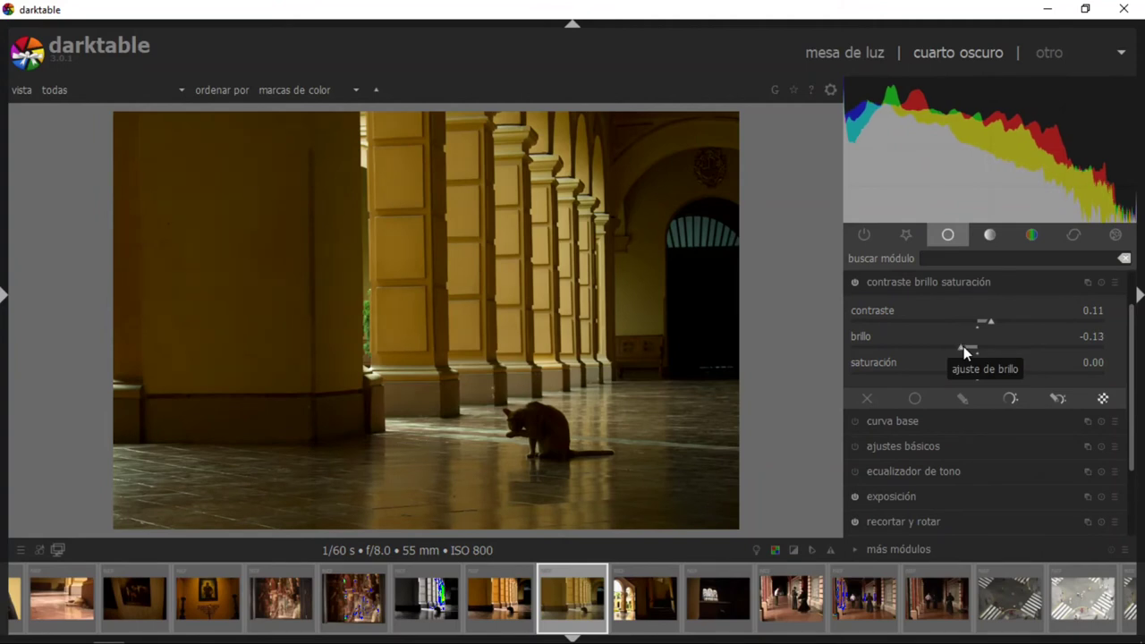
{"action": "scroll", "coordinate": [965, 346], "scroll_direction": "up", "scroll_amount": 1}
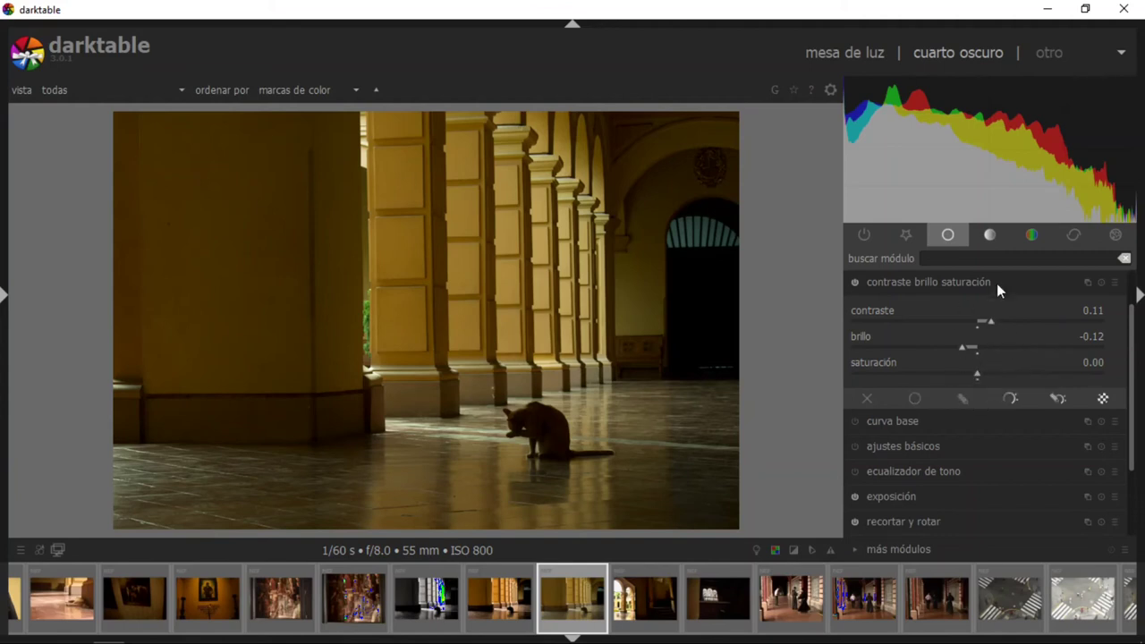
Try saturation at 0.33 and 0.56, then reset it to 0.00
{"action": "left_click", "coordinate": [1021, 374]}
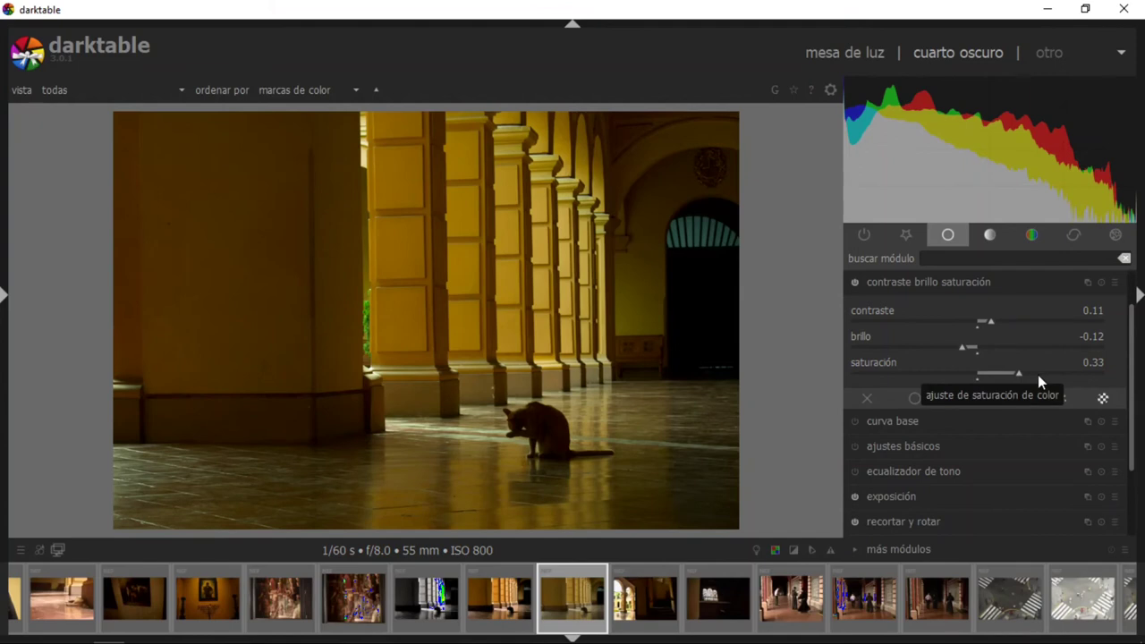
{"action": "left_click", "coordinate": [1048, 374]}
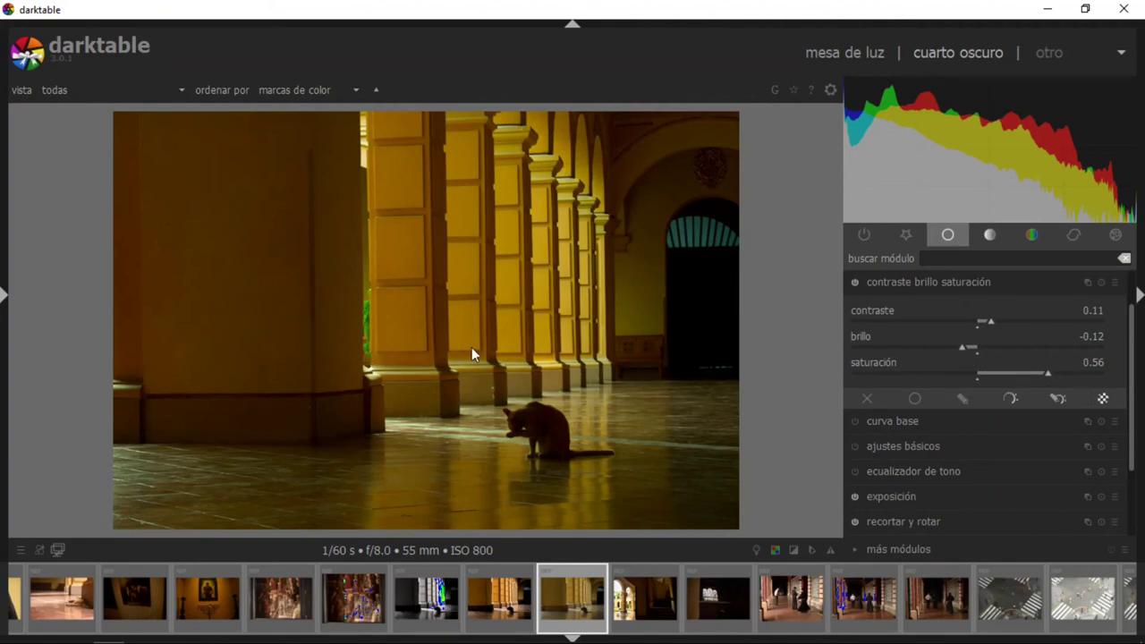
{"action": "double_click", "coordinate": [1048, 375]}
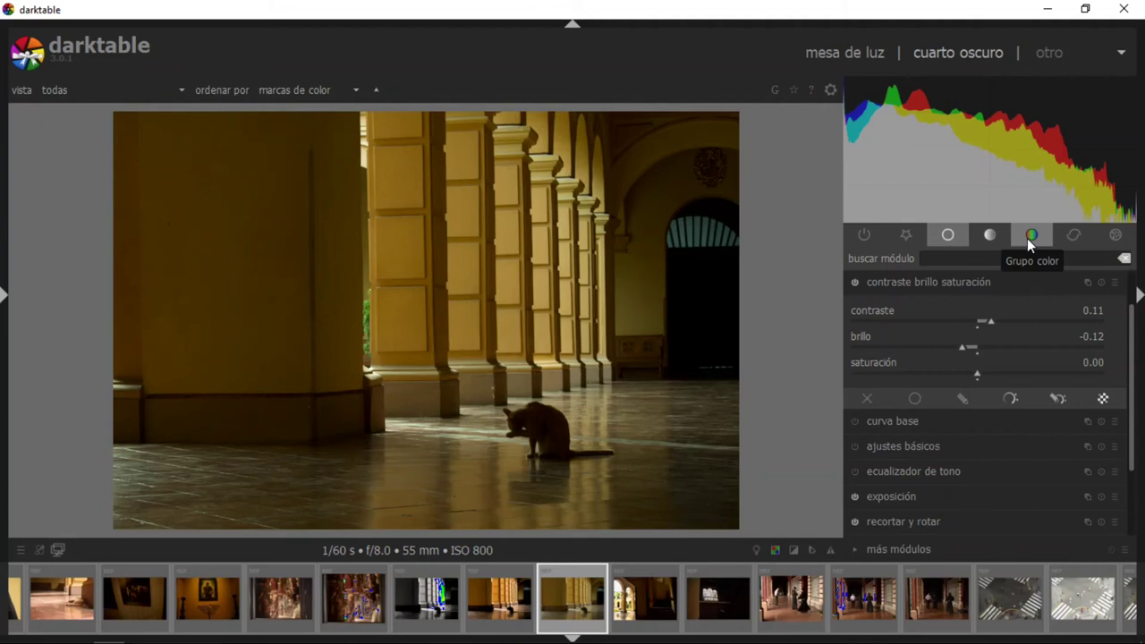
Set brightness to -0.10 and bring up shadows and highlights (shadows 50.00, highlights -50.00)
{"action": "left_click", "coordinate": [969, 348]}
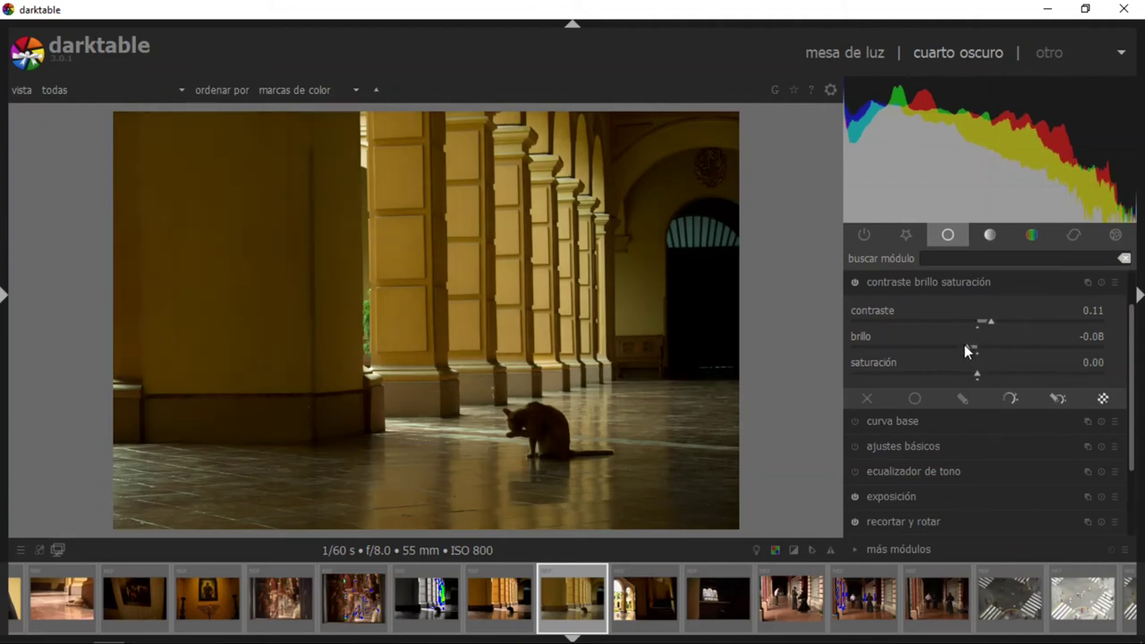
{"action": "scroll", "coordinate": [965, 345], "scroll_direction": "down", "scroll_amount": 1}
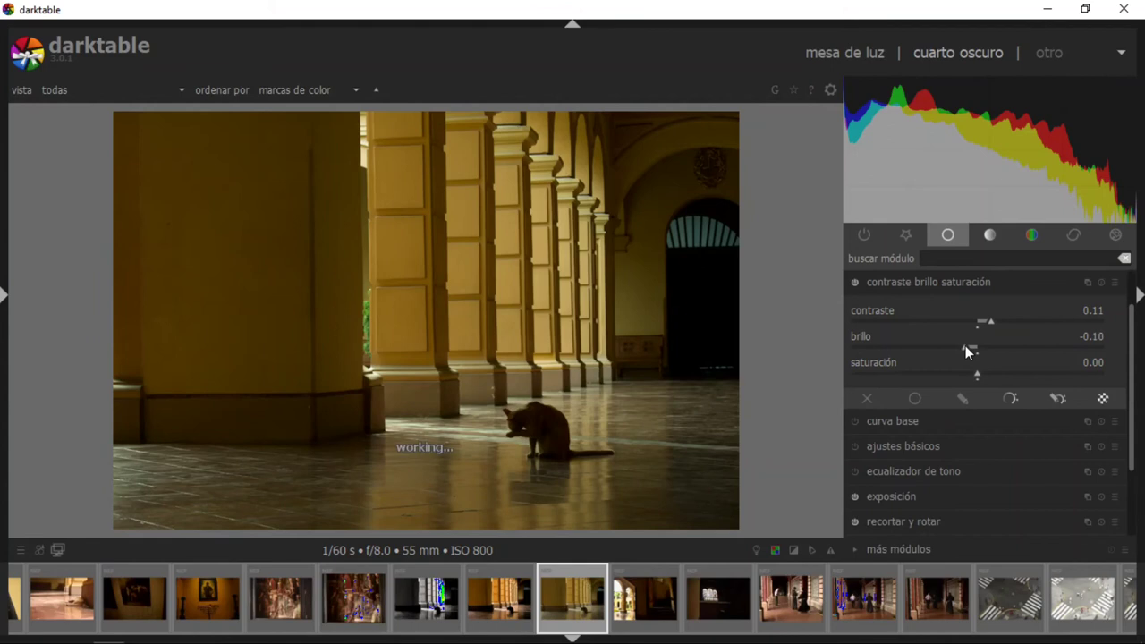
{"action": "left_click", "coordinate": [968, 296]}
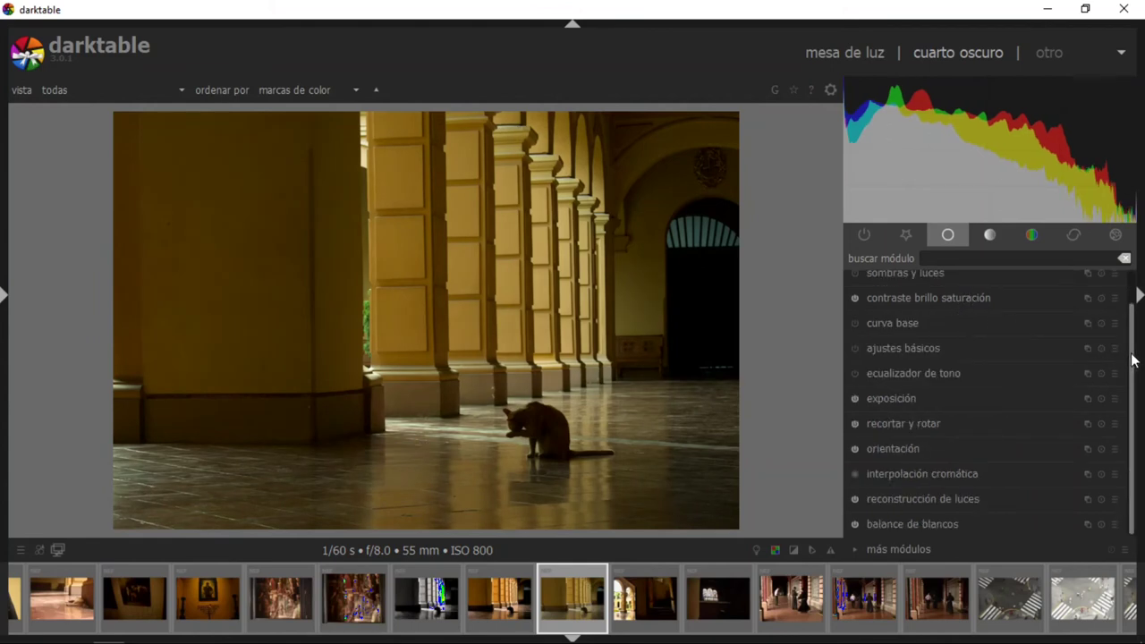
{"action": "scroll", "coordinate": [964, 305], "scroll_direction": "up", "scroll_amount": 1}
{"action": "left_click", "coordinate": [953, 308]}
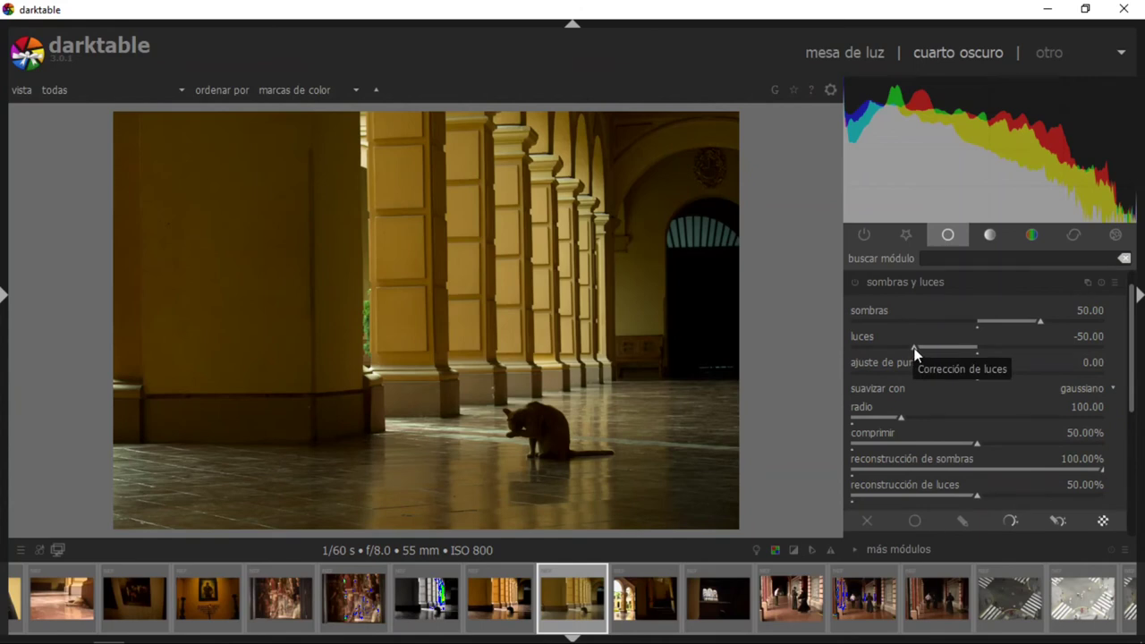
Enable shadows and highlights with shadows 45.70 and highlights -50.99, then fold the module away
{"action": "left_click", "coordinate": [914, 349]}
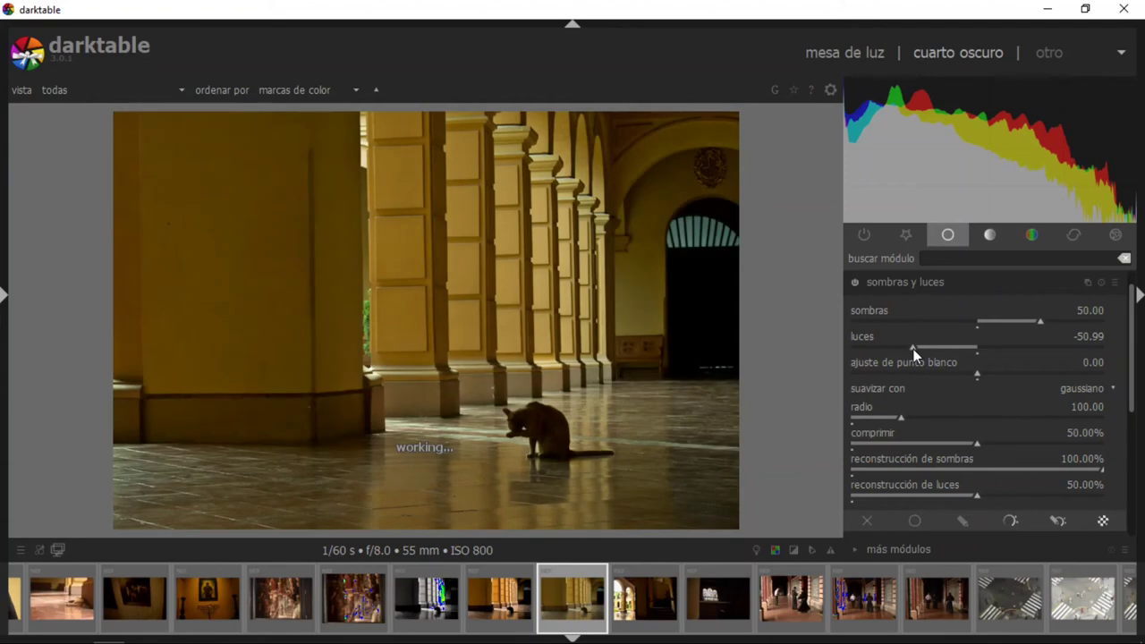
{"action": "left_click", "coordinate": [1035, 322]}
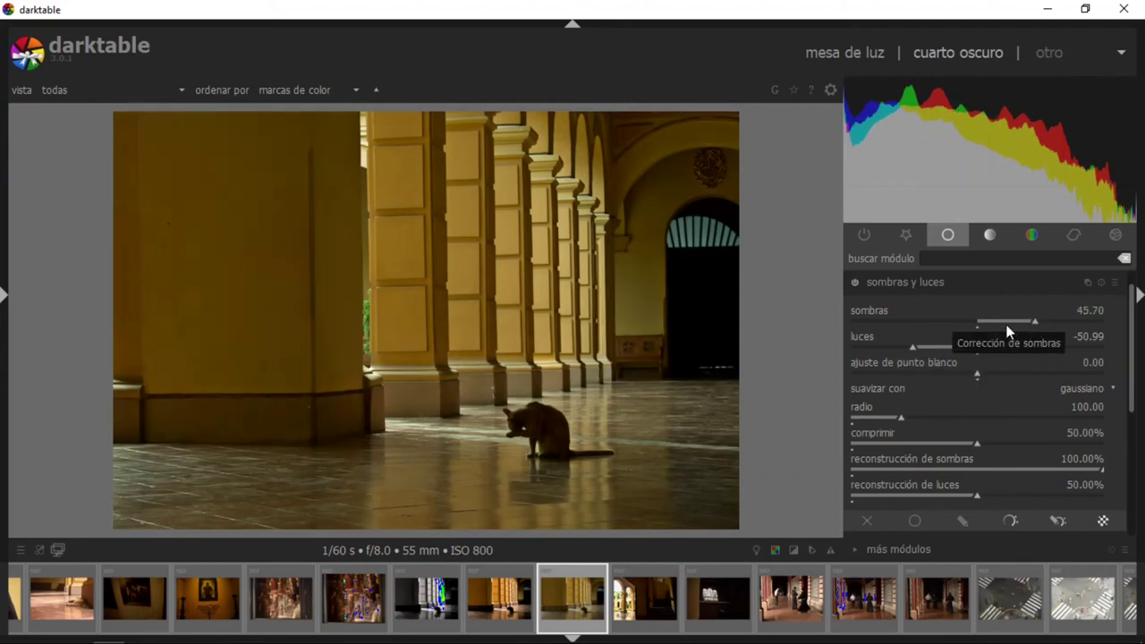
{"action": "left_click", "coordinate": [936, 283]}
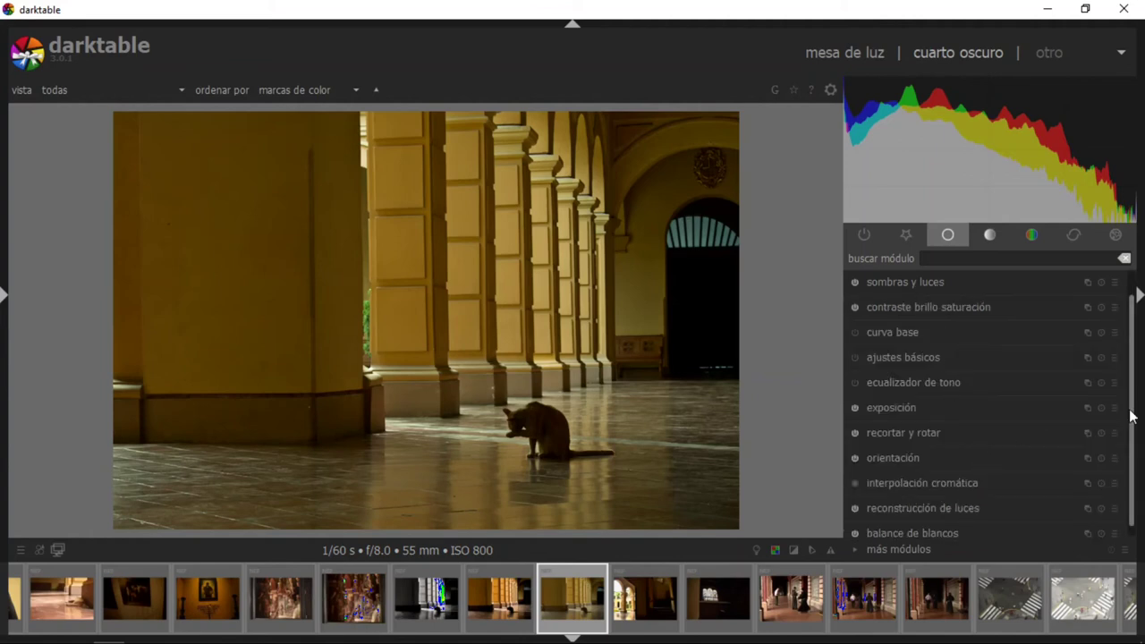
{"action": "left_click_drag", "start_coordinate": [1133, 414], "coordinate": [1133, 460]}
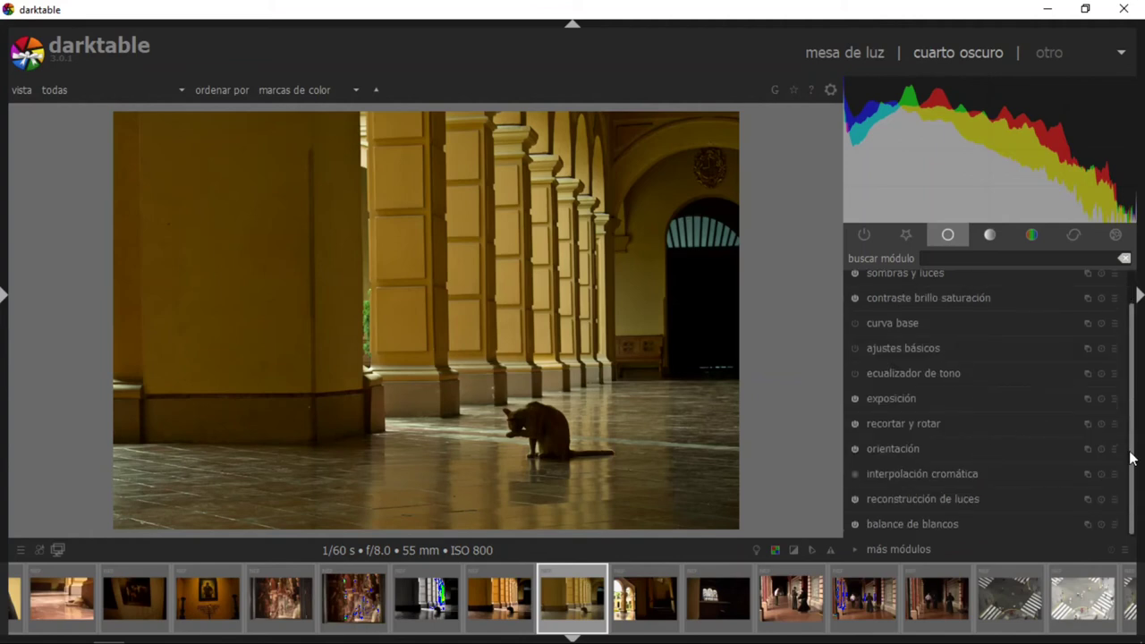
Activate crop and rotate and drag the top-left corner inward to trim top and left
{"action": "left_click", "coordinate": [902, 423]}
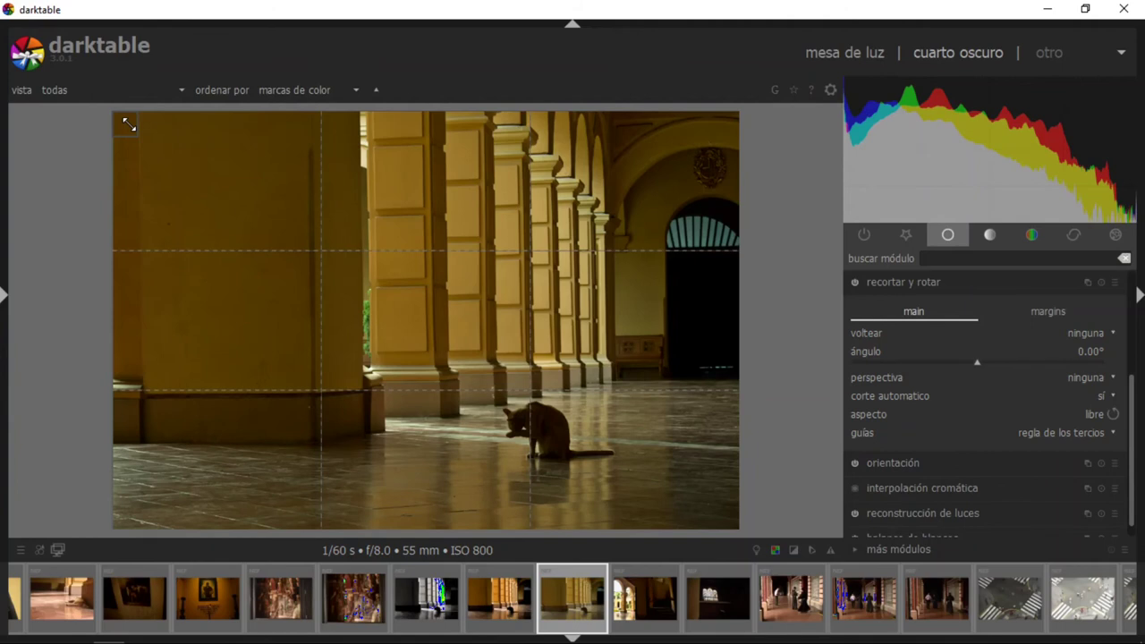
{"action": "left_click", "coordinate": [128, 125]}
{"action": "left_click_drag", "start_coordinate": [129, 126], "coordinate": [178, 150]}
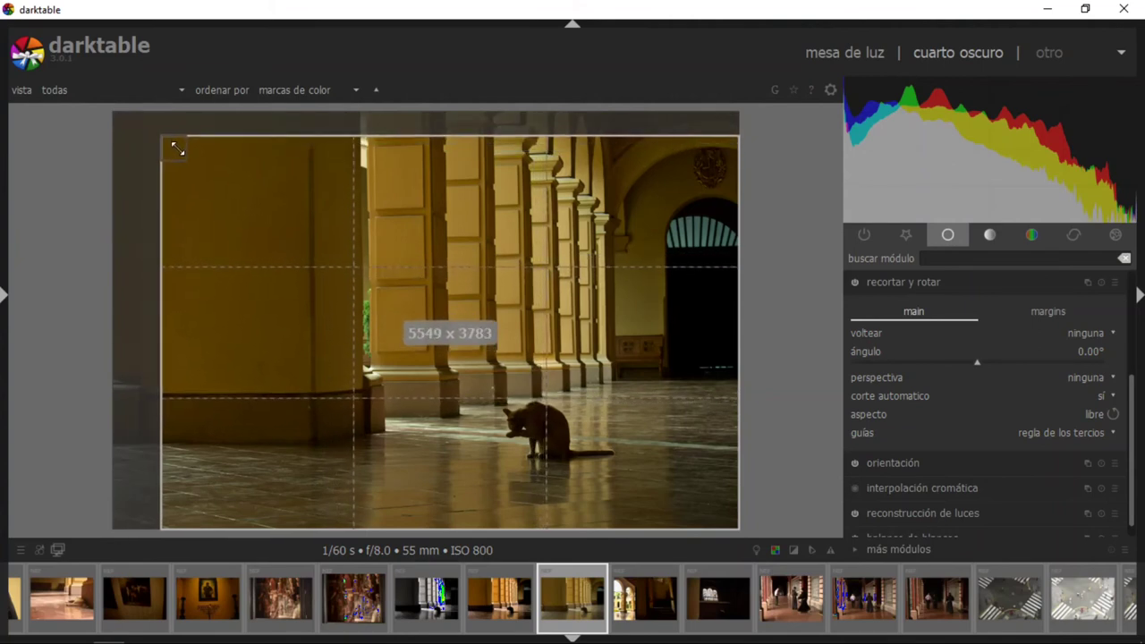
{"action": "left_click_drag", "start_coordinate": [178, 149], "coordinate": [180, 154]}
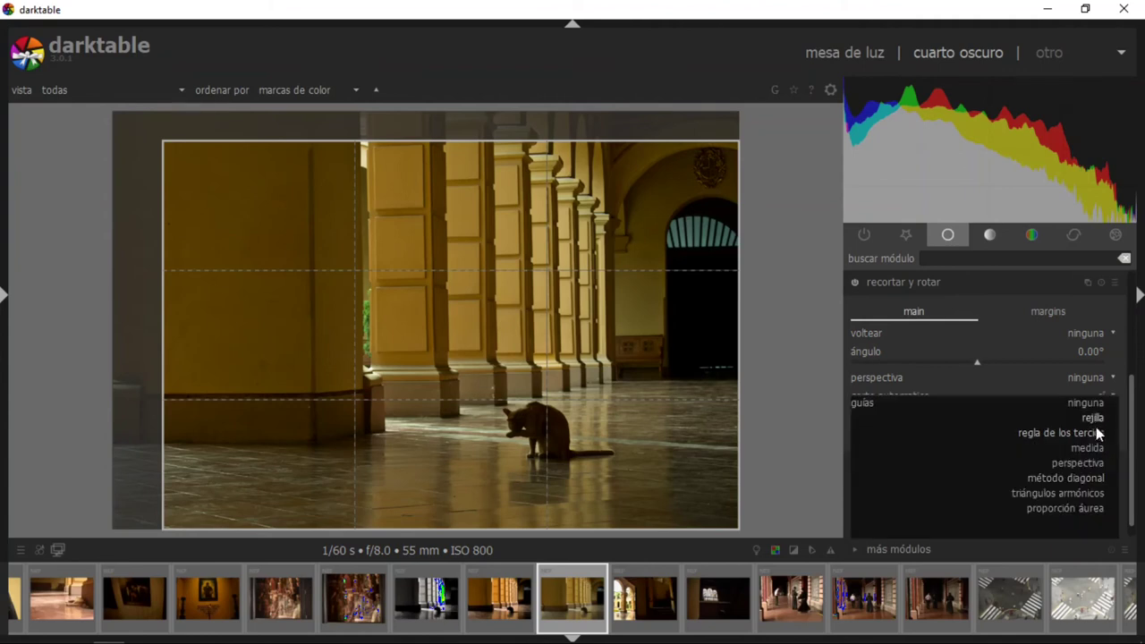
Set the crop overlay to golden-ratio guides with all additional guides shown
{"action": "left_click", "coordinate": [1088, 508]}
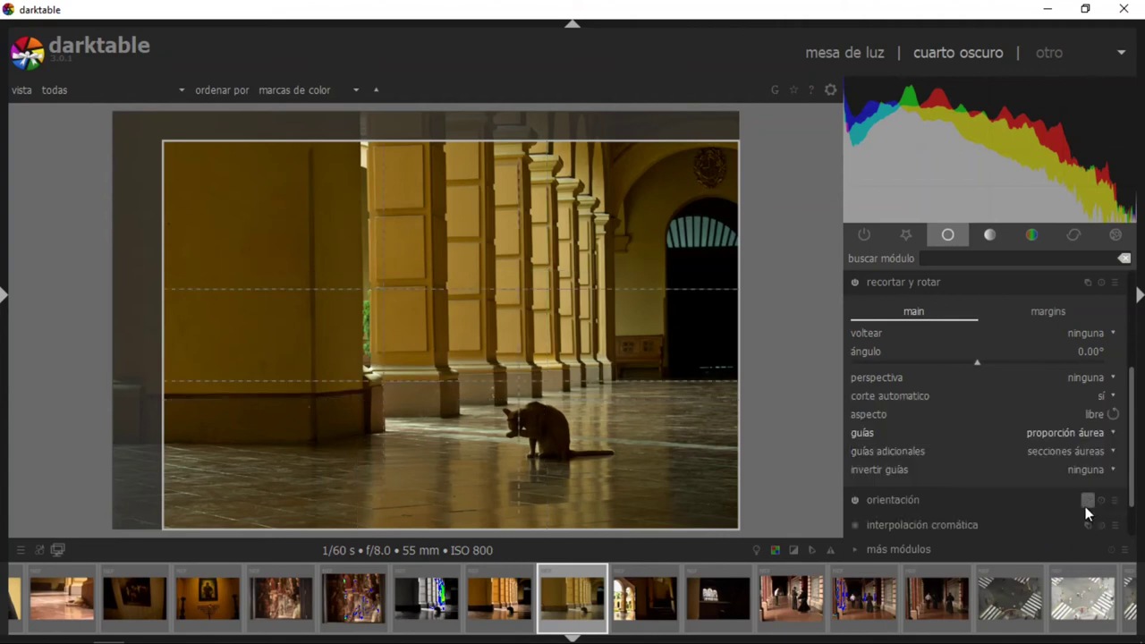
{"action": "left_click", "coordinate": [1102, 460]}
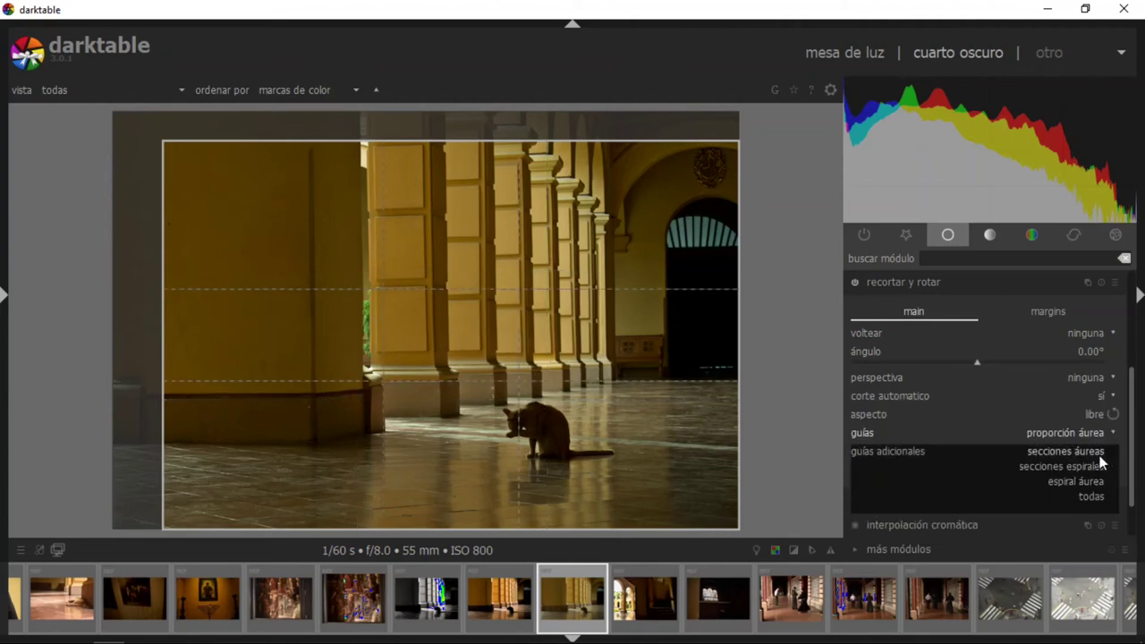
{"action": "left_click", "coordinate": [1102, 460]}
{"action": "left_click", "coordinate": [1102, 458]}
{"action": "left_click", "coordinate": [1083, 481]}
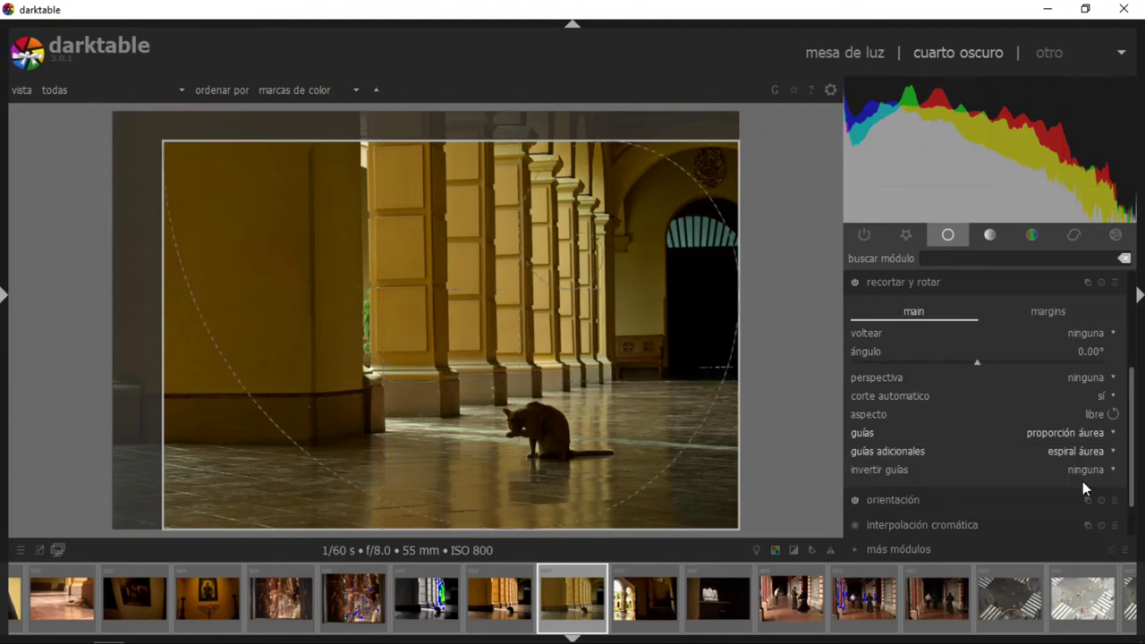
{"action": "left_click", "coordinate": [1087, 470]}
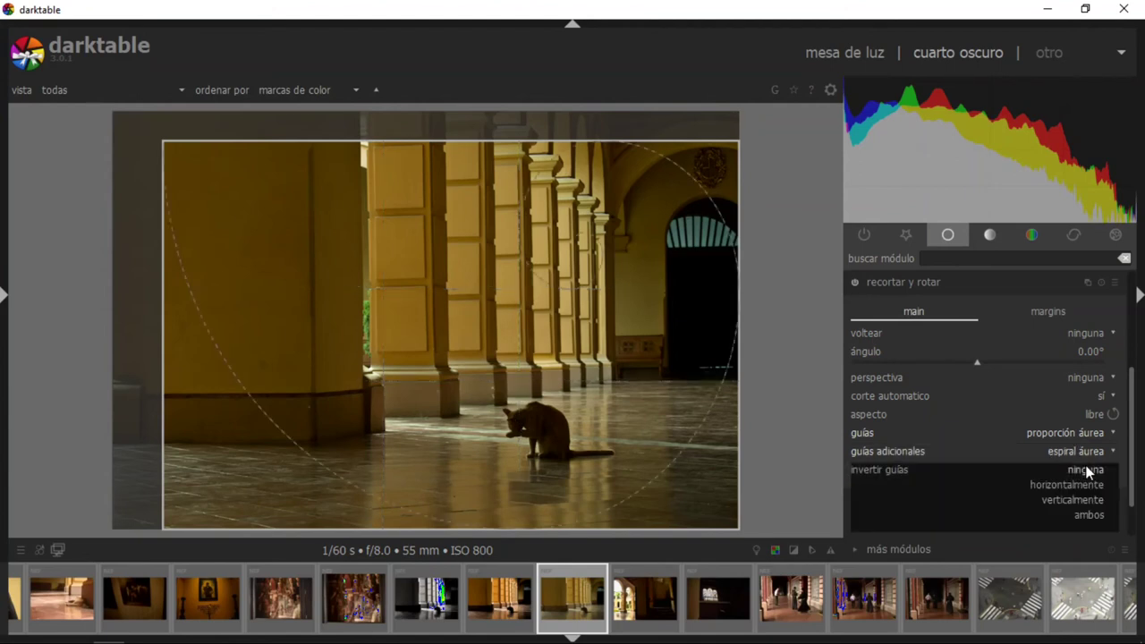
{"action": "left_click", "coordinate": [1087, 470]}
{"action": "left_click", "coordinate": [1090, 435]}
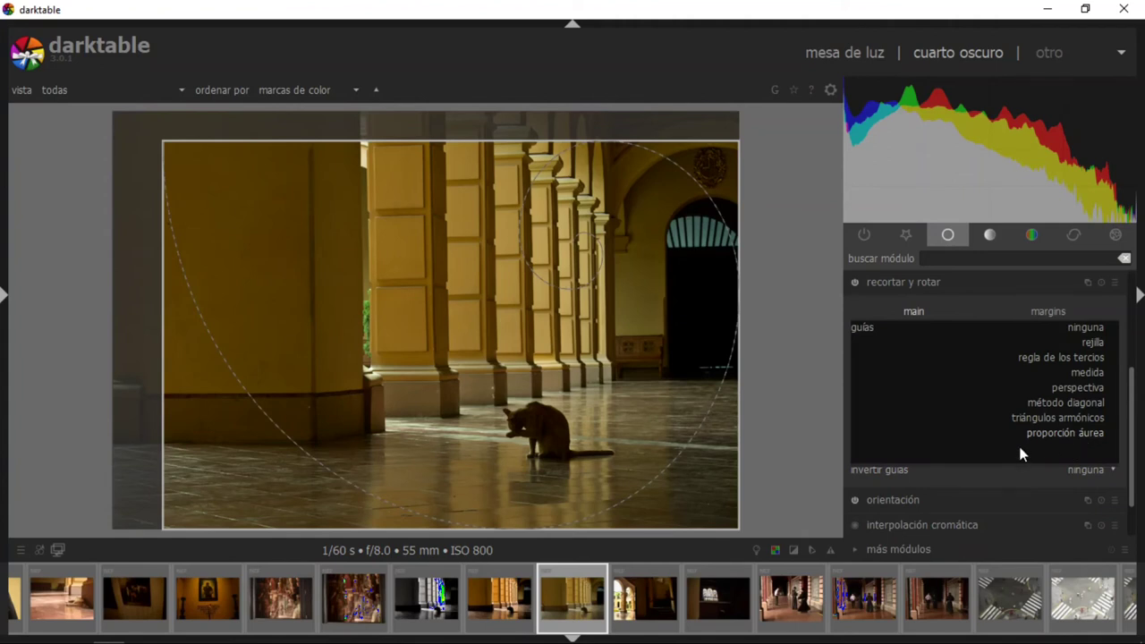
{"action": "left_click", "coordinate": [1020, 454]}
{"action": "left_click", "coordinate": [1090, 435]}
{"action": "left_click", "coordinate": [1081, 441]}
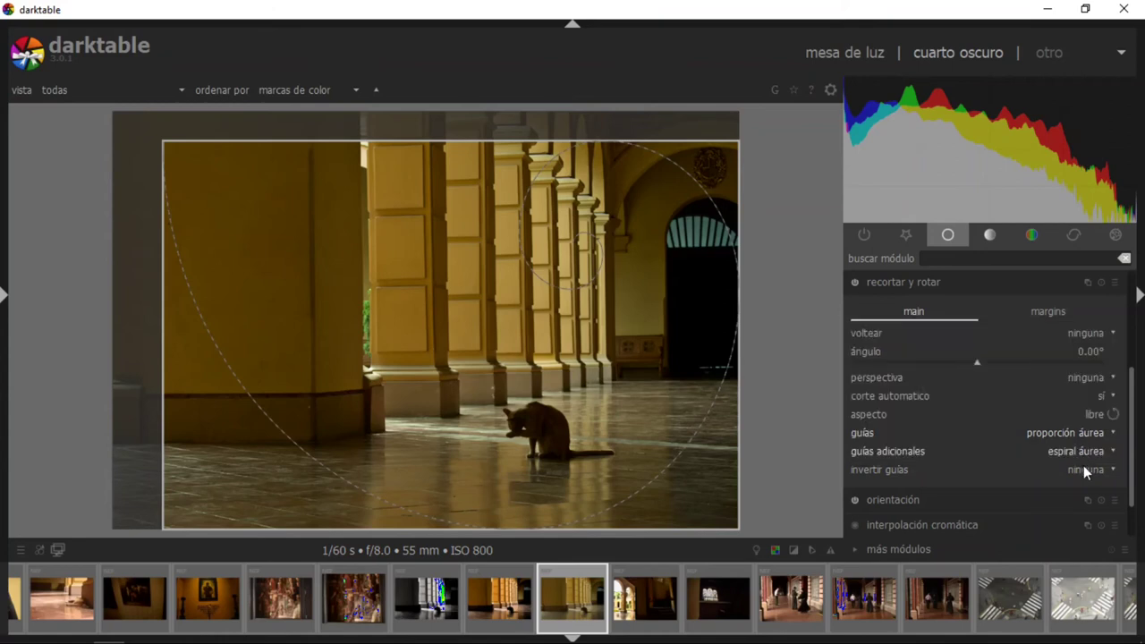
{"action": "left_click", "coordinate": [1083, 466]}
{"action": "left_click", "coordinate": [1097, 465]}
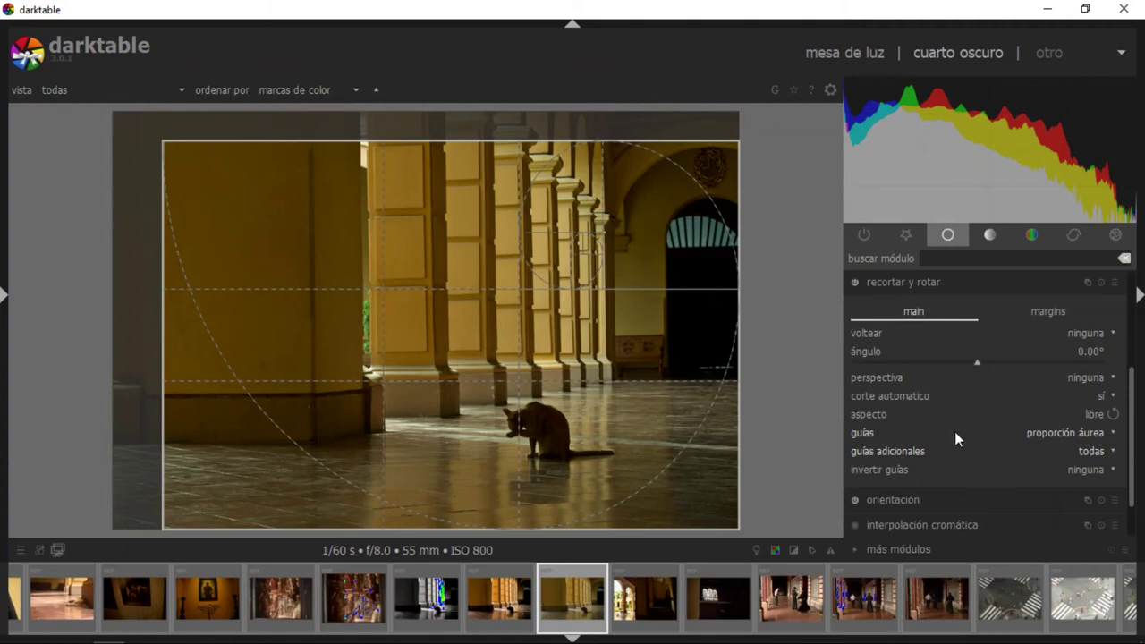
{"action": "left_click", "coordinate": [1107, 451]}
{"action": "left_click", "coordinate": [1107, 455]}
Flip the guides vertically and pull the crop's right edge inward toward the doorway
{"action": "left_click", "coordinate": [1106, 469]}
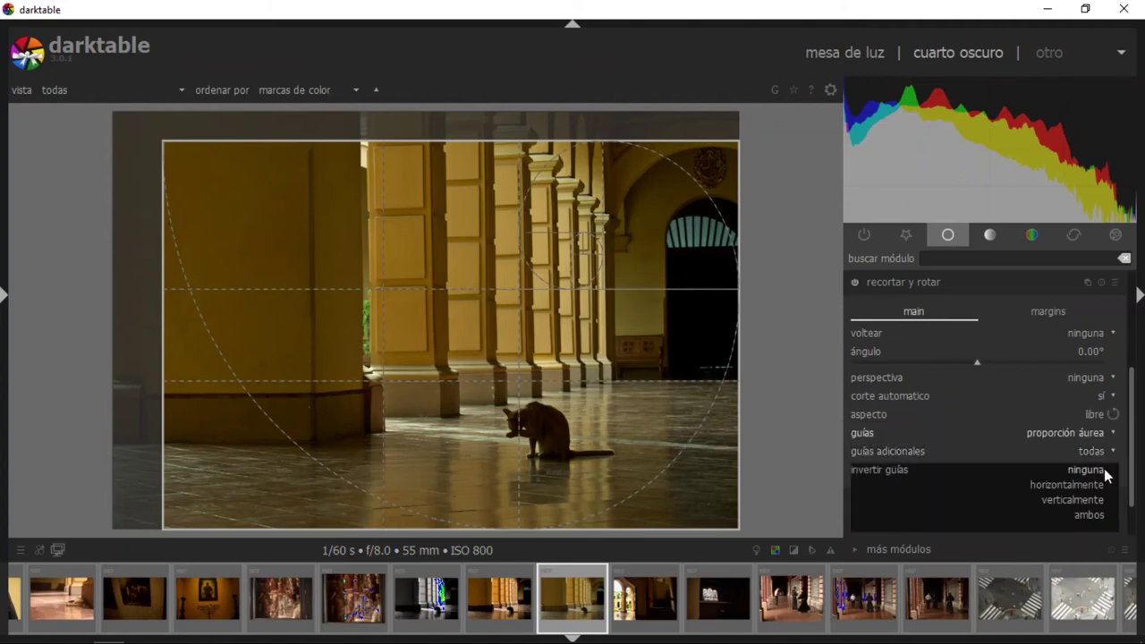
{"action": "left_click", "coordinate": [1099, 486]}
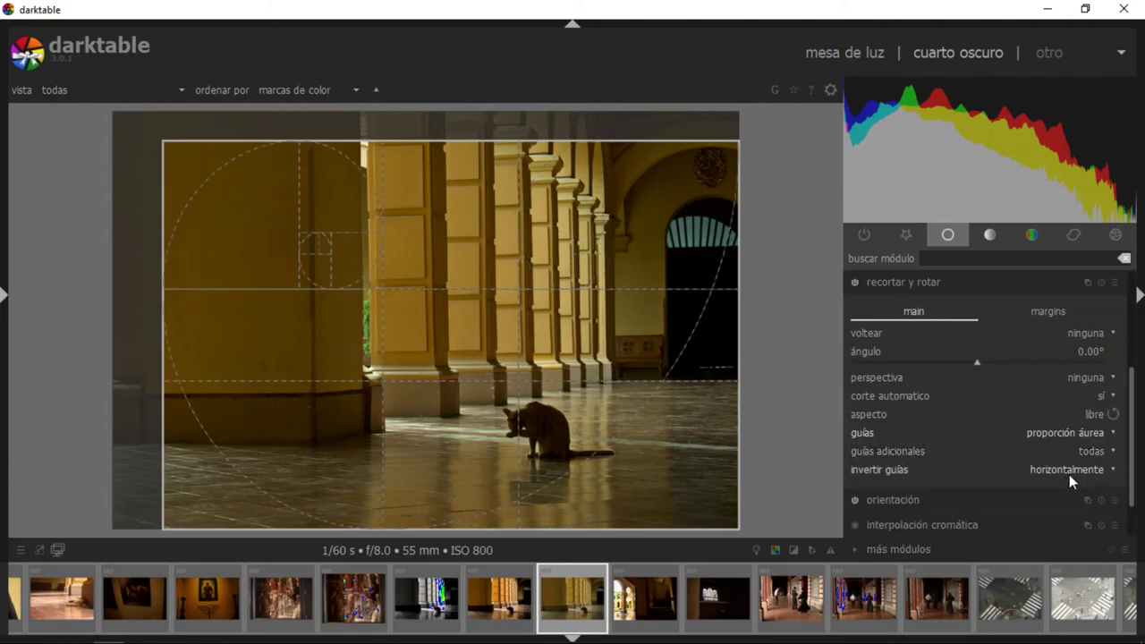
{"action": "left_click", "coordinate": [1070, 474]}
{"action": "left_click", "coordinate": [1082, 498]}
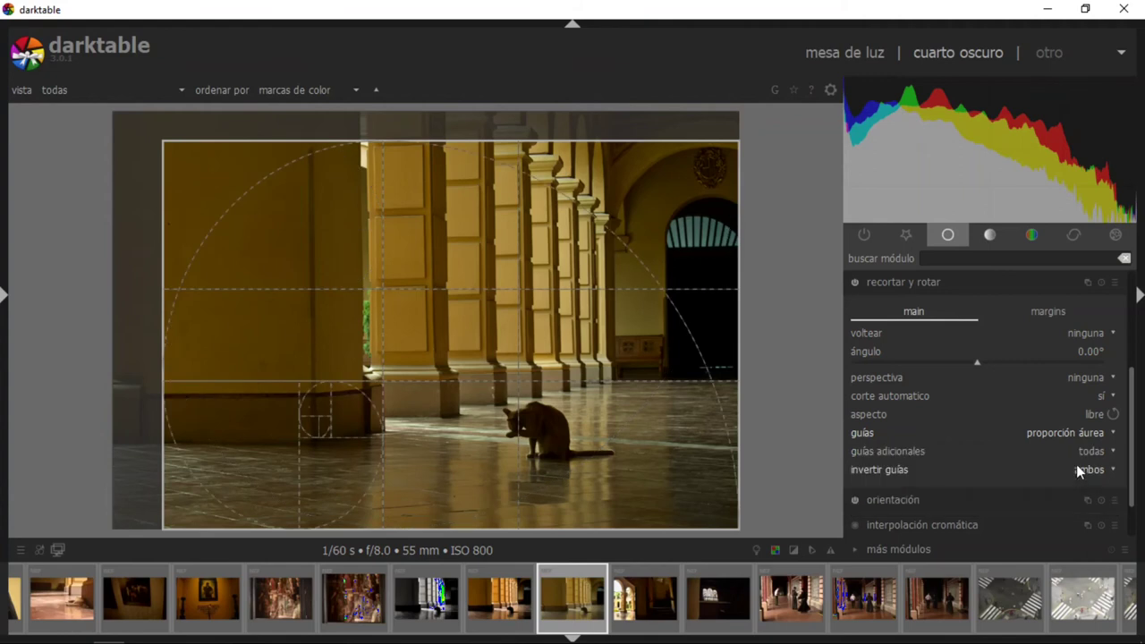
{"action": "left_click", "coordinate": [1078, 464]}
{"action": "left_click", "coordinate": [1082, 442]}
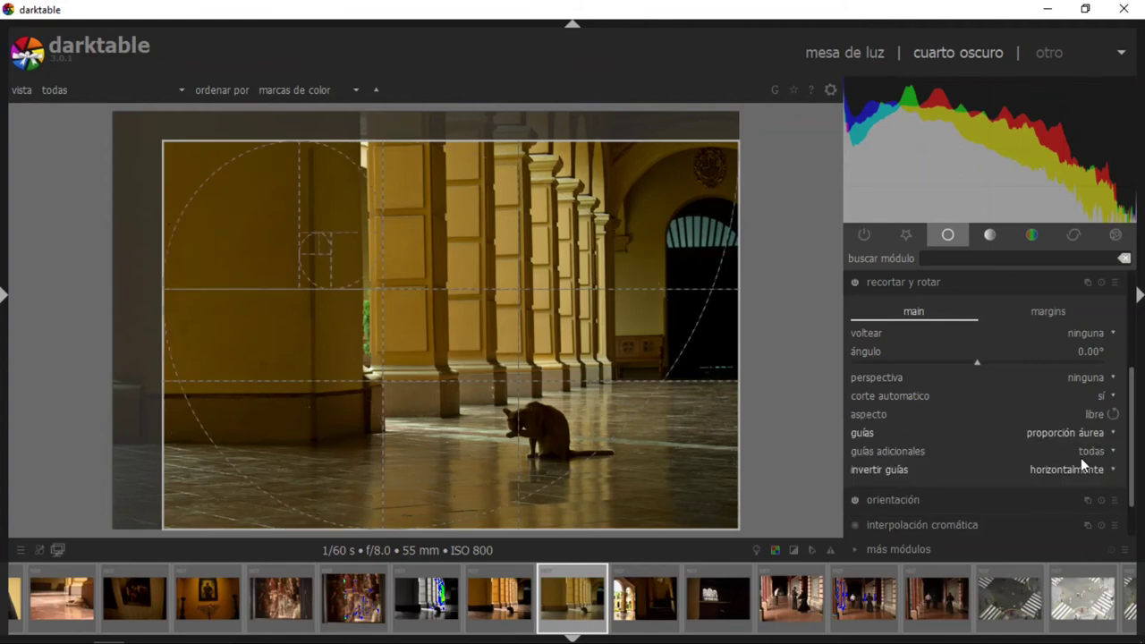
{"action": "left_click", "coordinate": [1079, 470]}
{"action": "left_click", "coordinate": [1079, 484]}
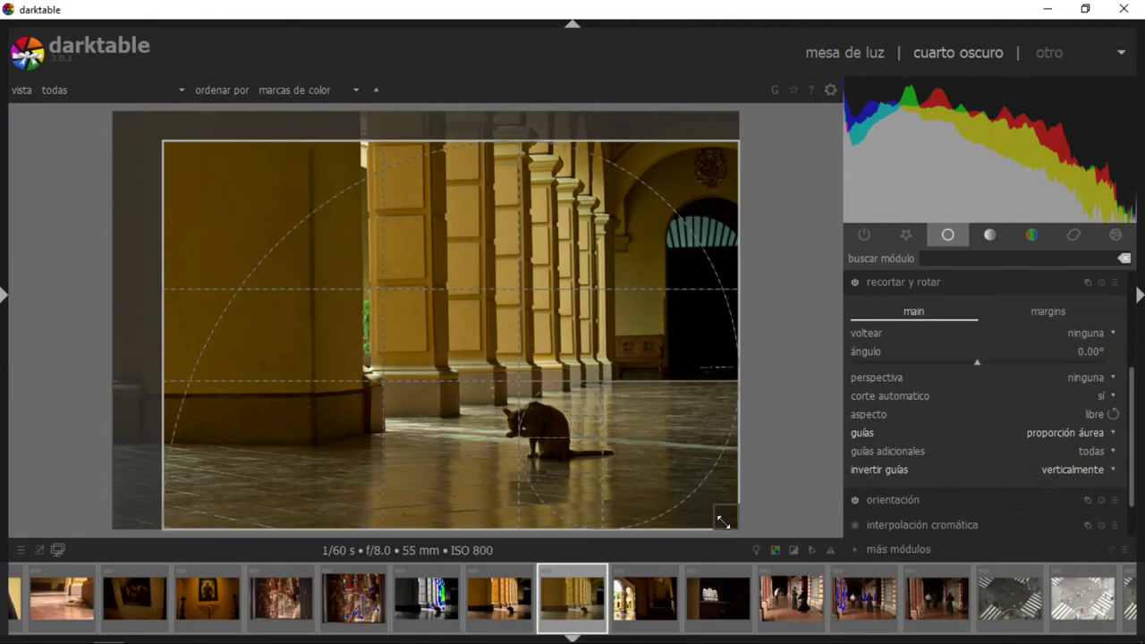
{"action": "mouse_move", "coordinate": [723, 521]}
{"action": "left_mouse_down"}
{"action": "mouse_move", "coordinate": [678, 528]}
{"action": "mouse_move", "coordinate": [767, 517]}
{"action": "left_mouse_up"}
After trying grid and perspective guides, use rule-of-thirds crop guides and apply the crop
{"action": "left_click", "coordinate": [1108, 433]}
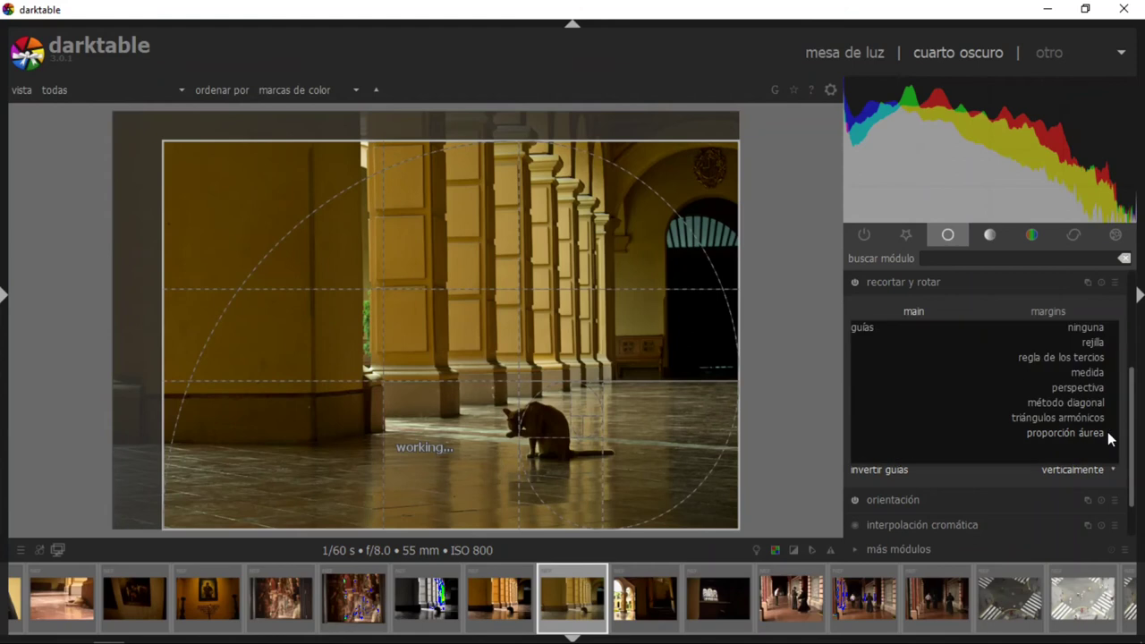
{"action": "left_click", "coordinate": [1096, 343]}
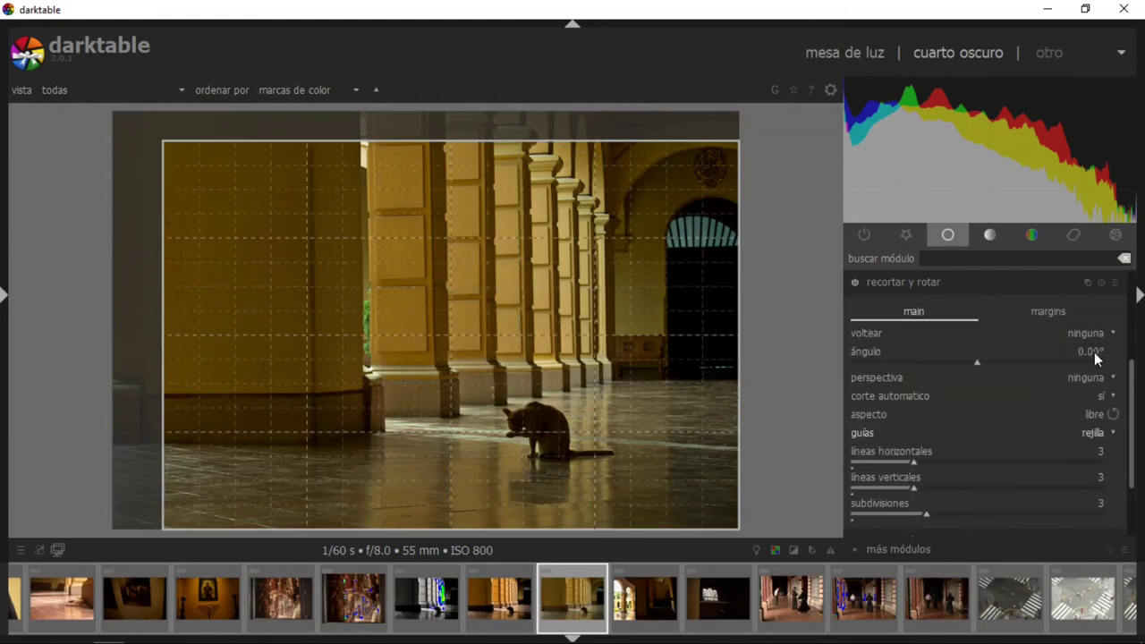
{"action": "left_click", "coordinate": [1100, 435]}
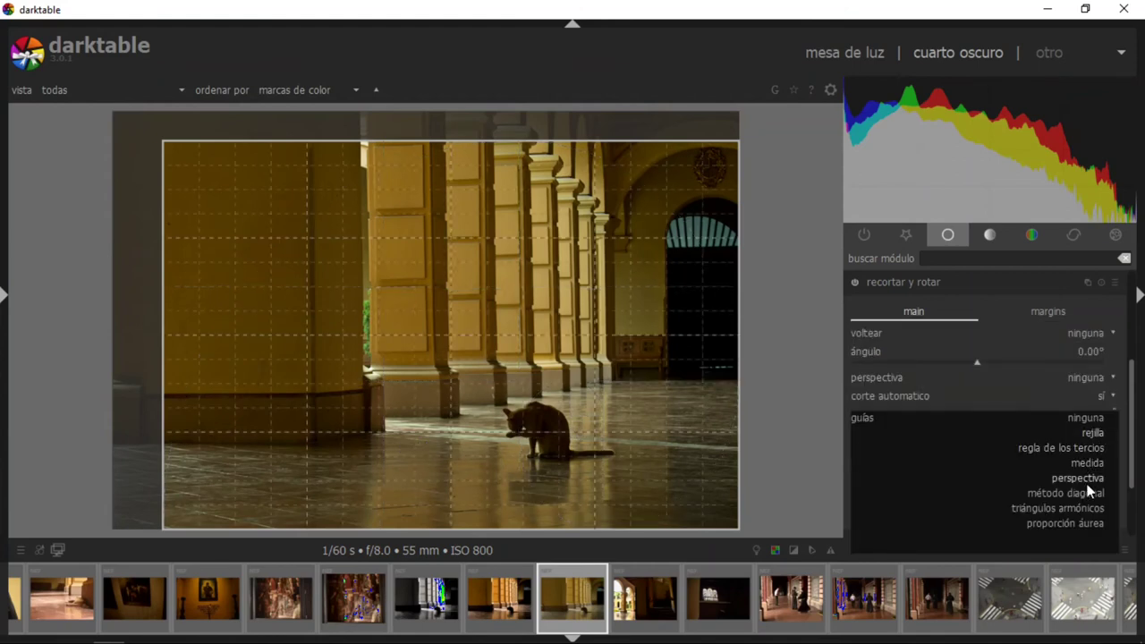
{"action": "left_click", "coordinate": [1088, 481]}
{"action": "left_click", "coordinate": [1105, 435]}
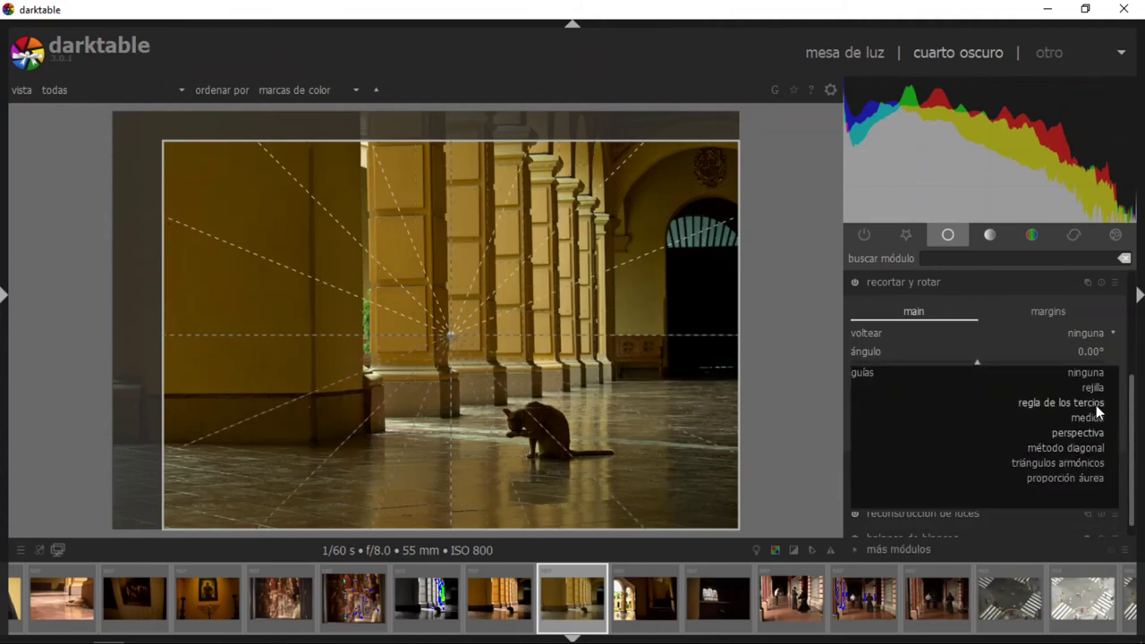
{"action": "left_click", "coordinate": [1094, 403]}
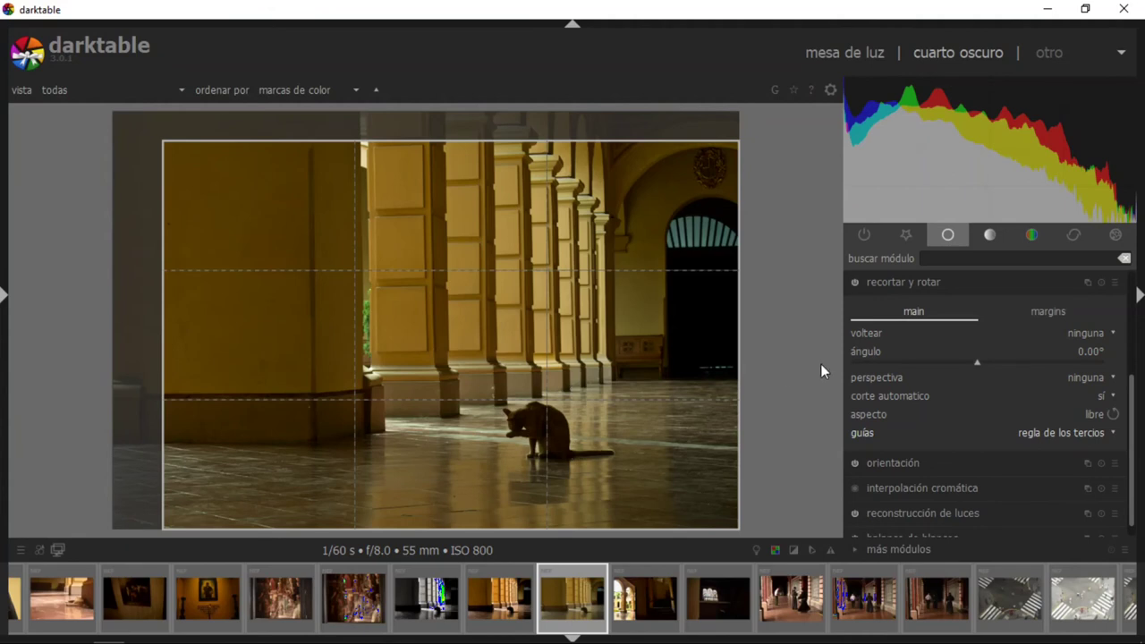
{"action": "left_click", "coordinate": [915, 285]}
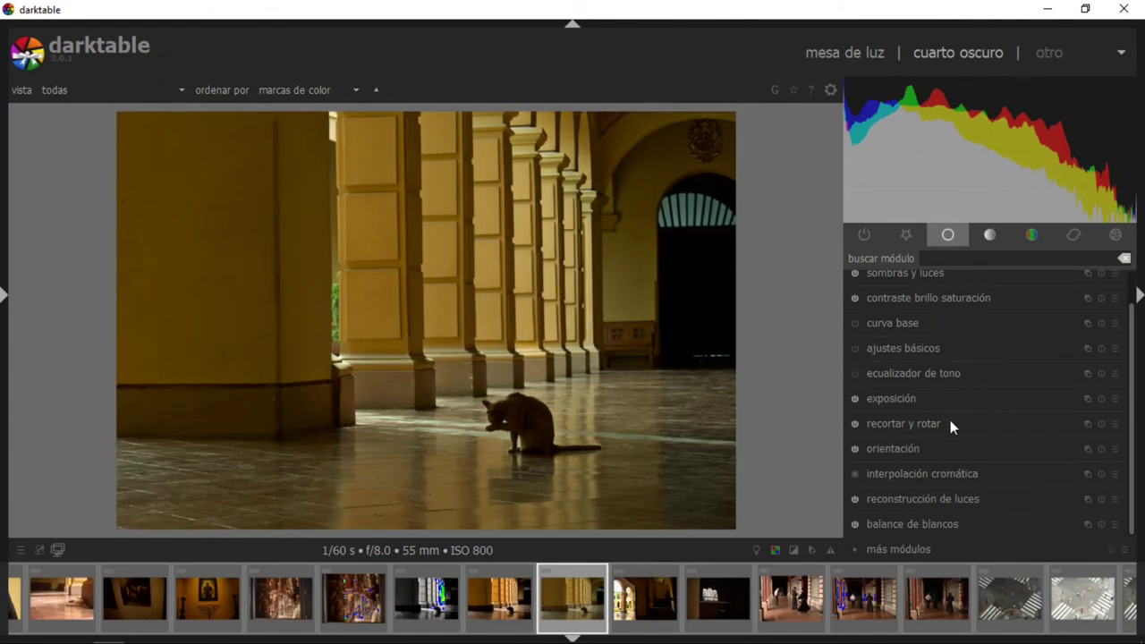
Retune white balance to about 5343 K and adjust tint for a greenish cast
{"action": "left_click", "coordinate": [911, 450]}
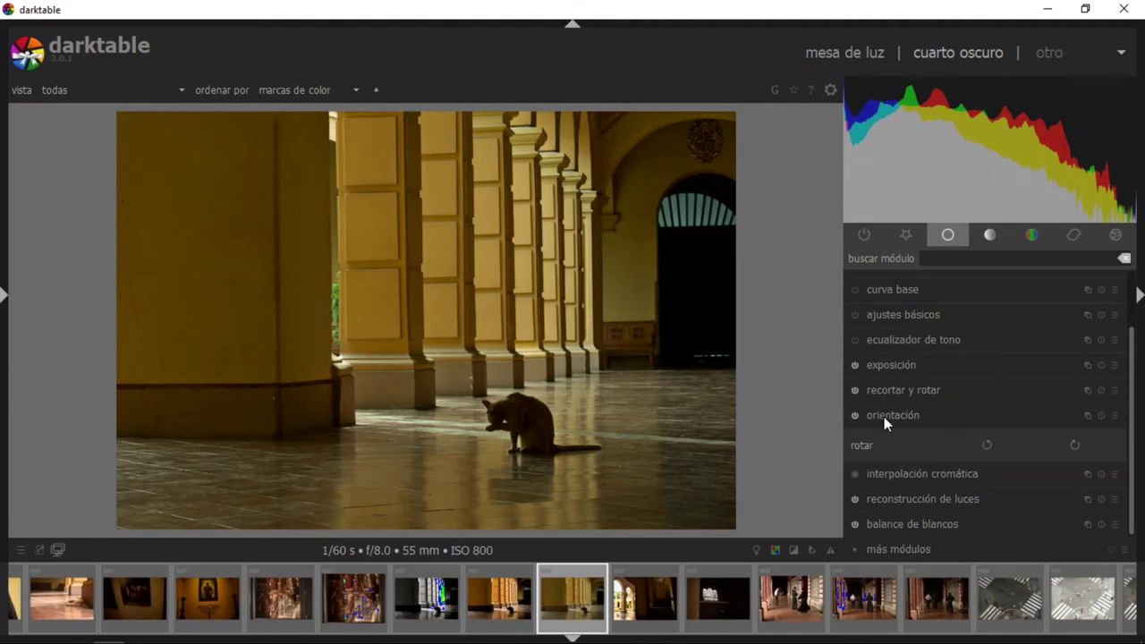
{"action": "left_click", "coordinate": [884, 417]}
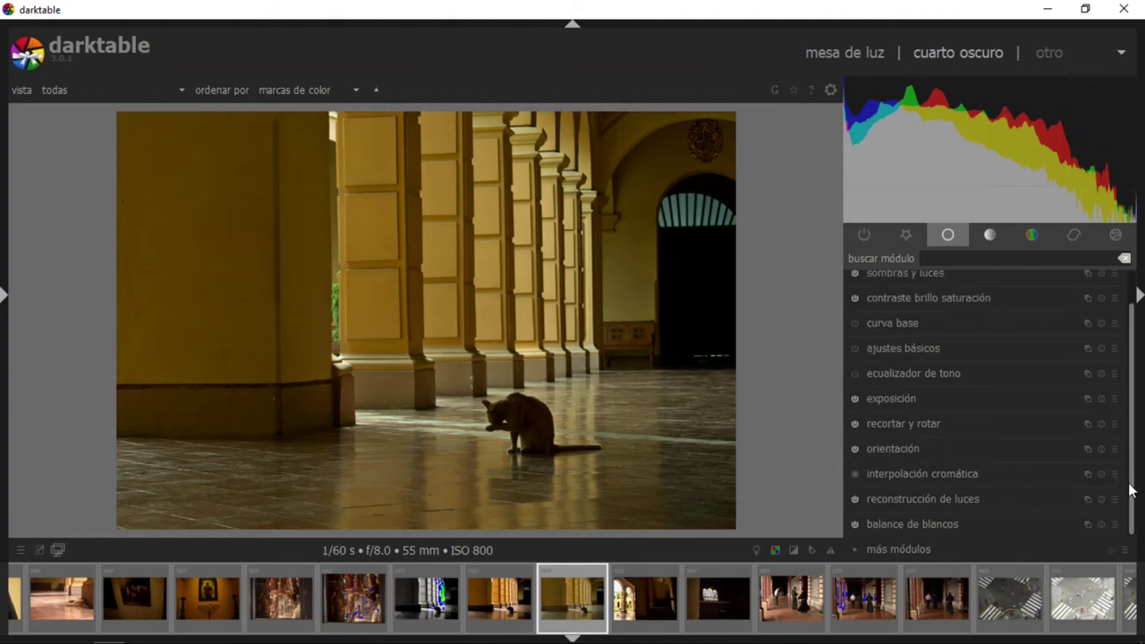
{"action": "left_click", "coordinate": [913, 524]}
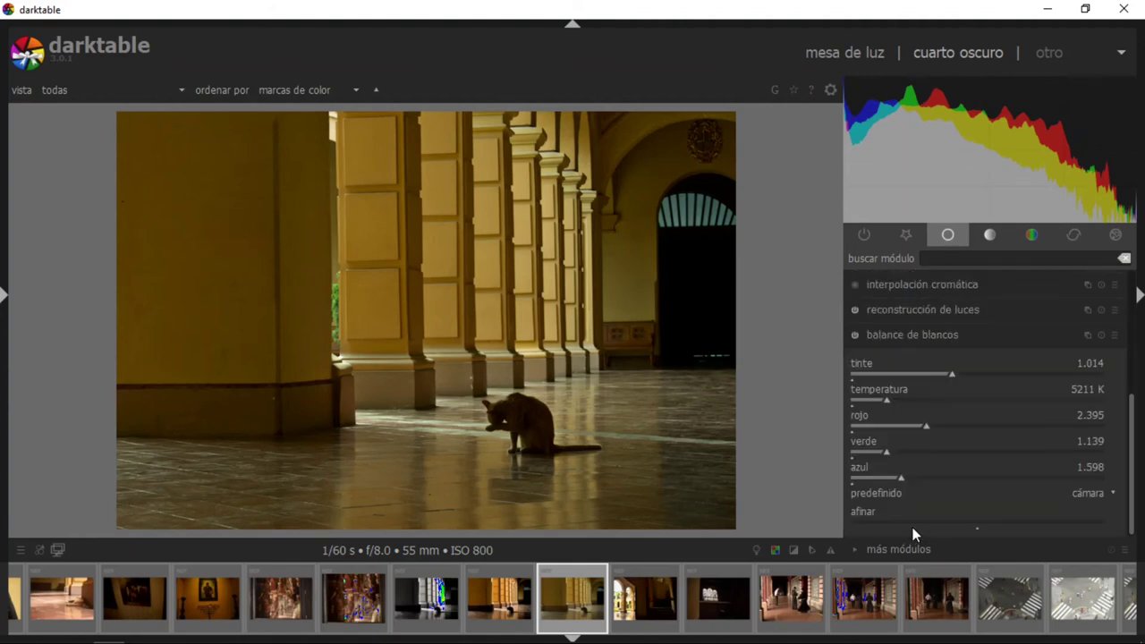
{"action": "left_click", "coordinate": [892, 401]}
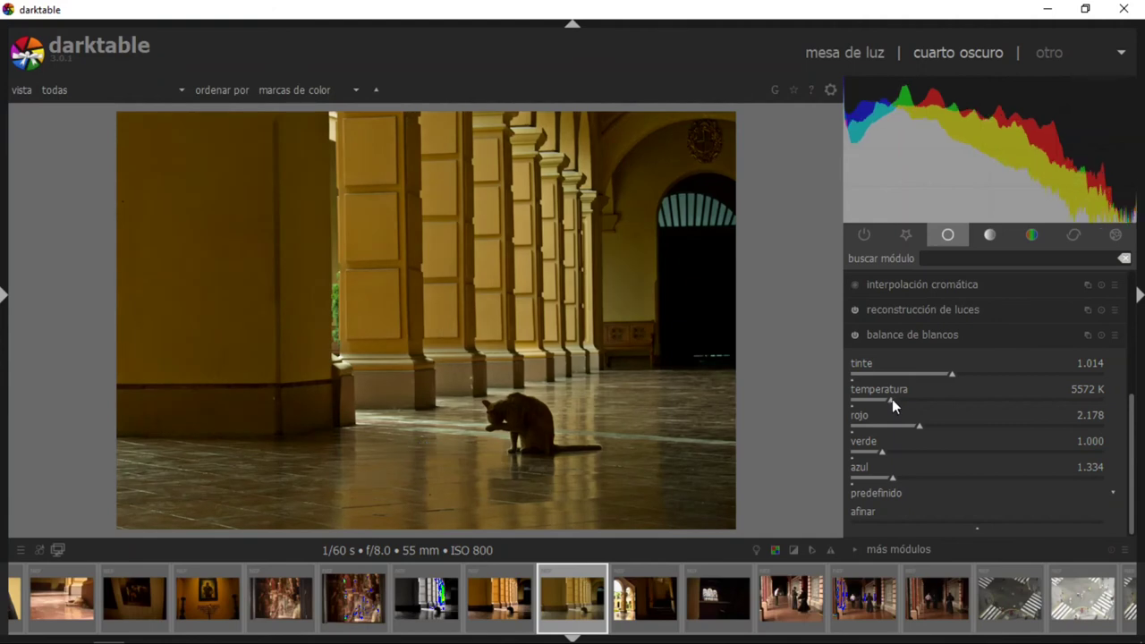
{"action": "left_click", "coordinate": [888, 401]}
{"action": "scroll", "coordinate": [919, 349], "scroll_direction": "up", "scroll_amount": 3}
Fold away white balance and expand the exposure module, leaving its instances unchanged
{"action": "left_click", "coordinate": [923, 334]}
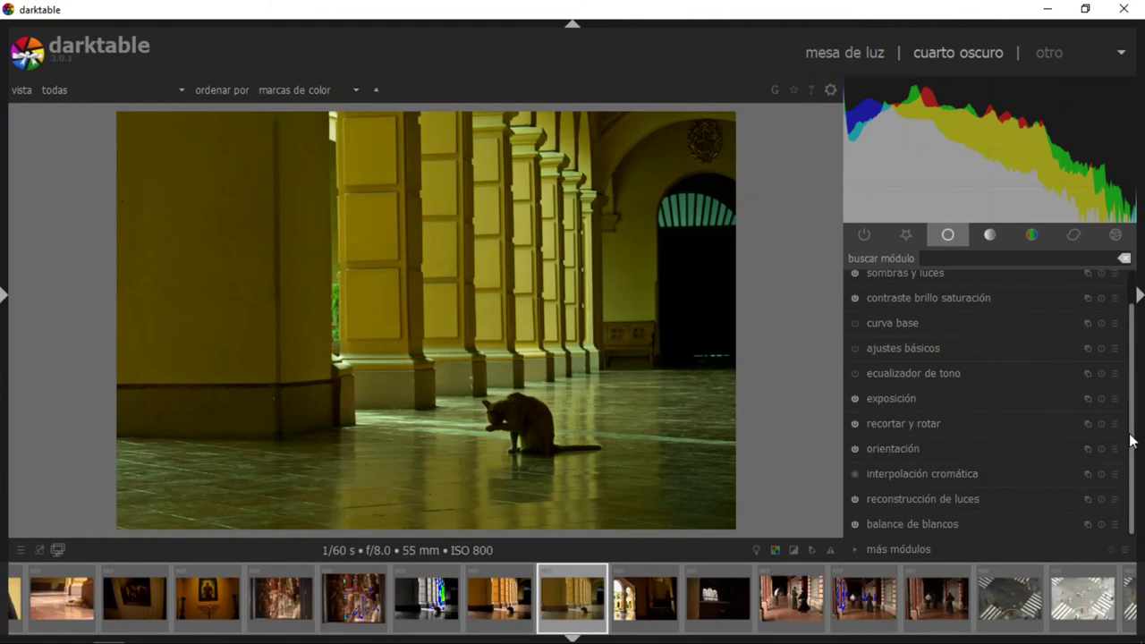
{"action": "left_click_drag", "start_coordinate": [1130, 437], "coordinate": [1124, 383]}
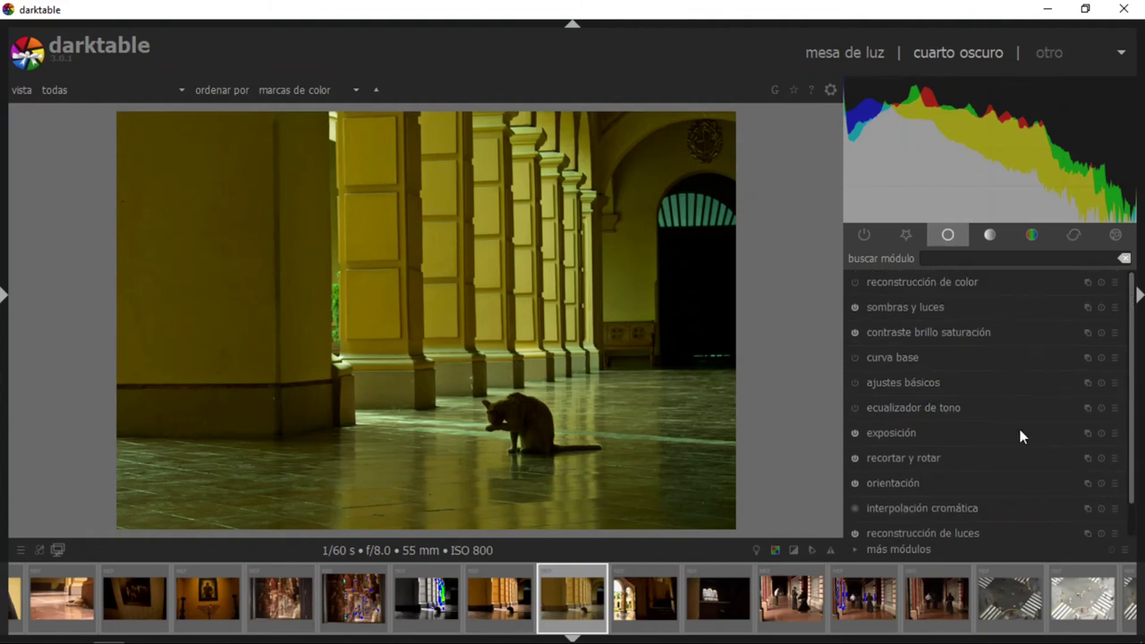
{"action": "left_click", "coordinate": [1089, 433]}
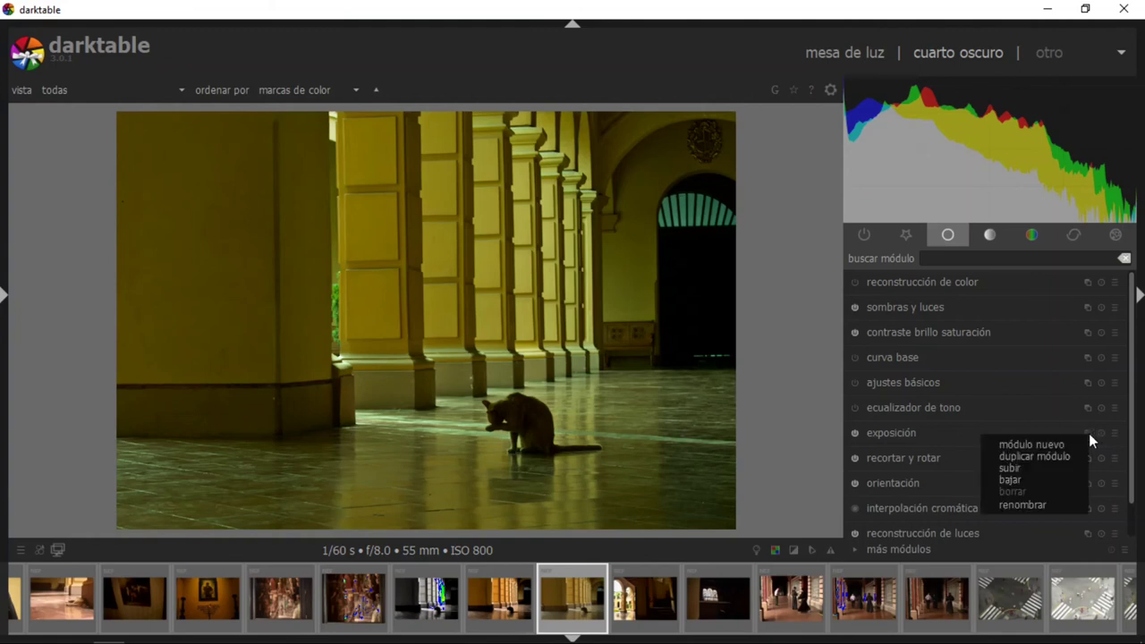
{"action": "left_click", "coordinate": [1090, 431]}
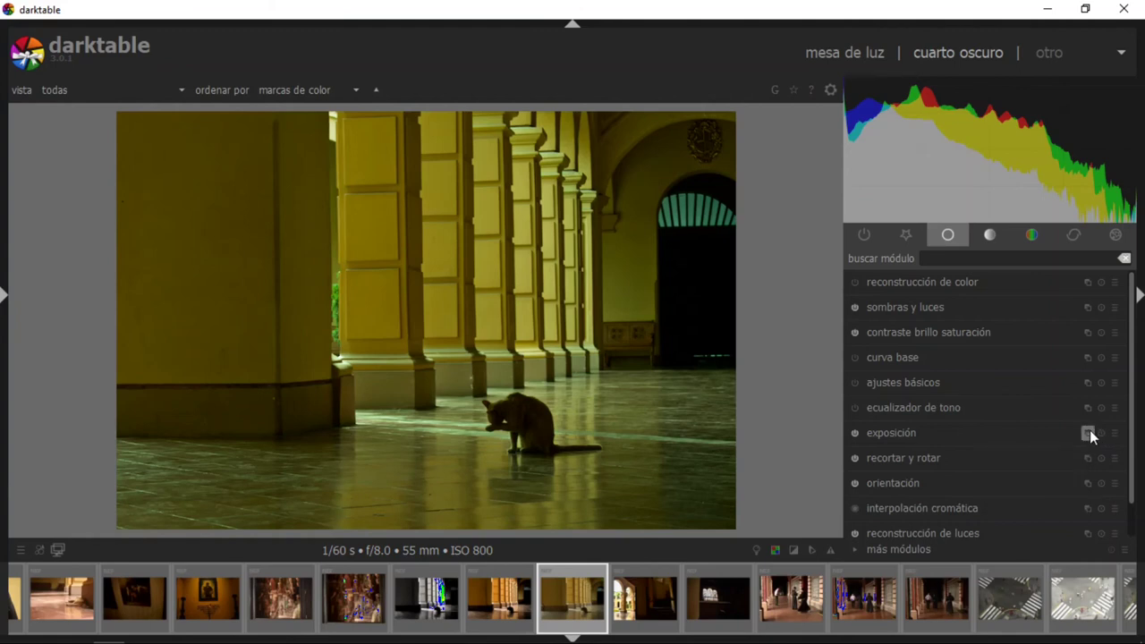
{"action": "left_click", "coordinate": [1090, 431]}
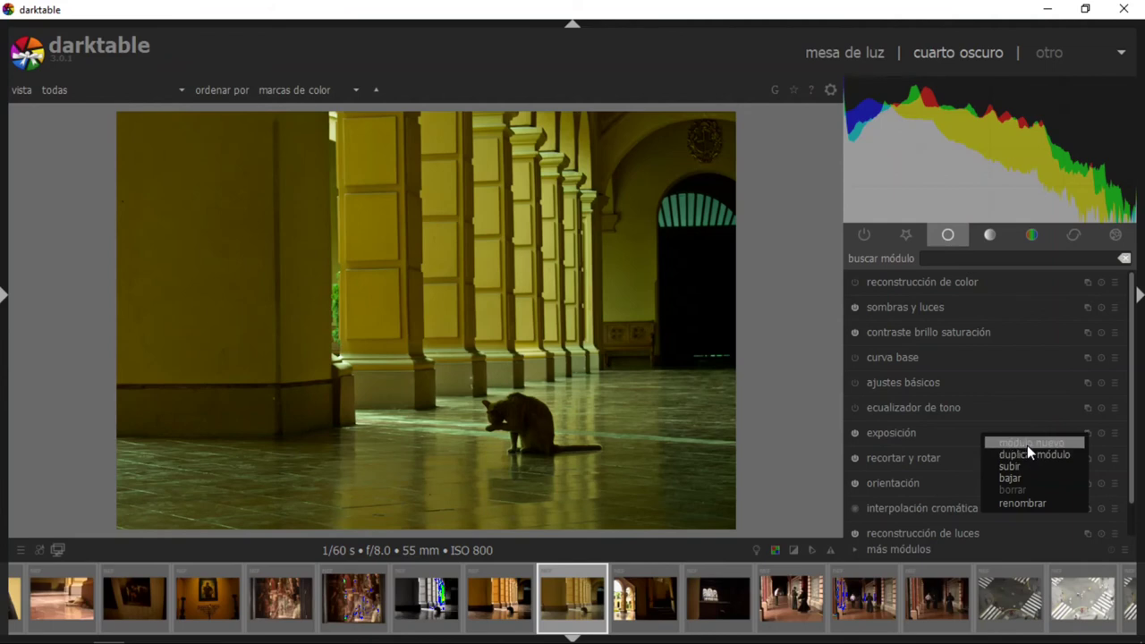
{"action": "left_click", "coordinate": [939, 430]}
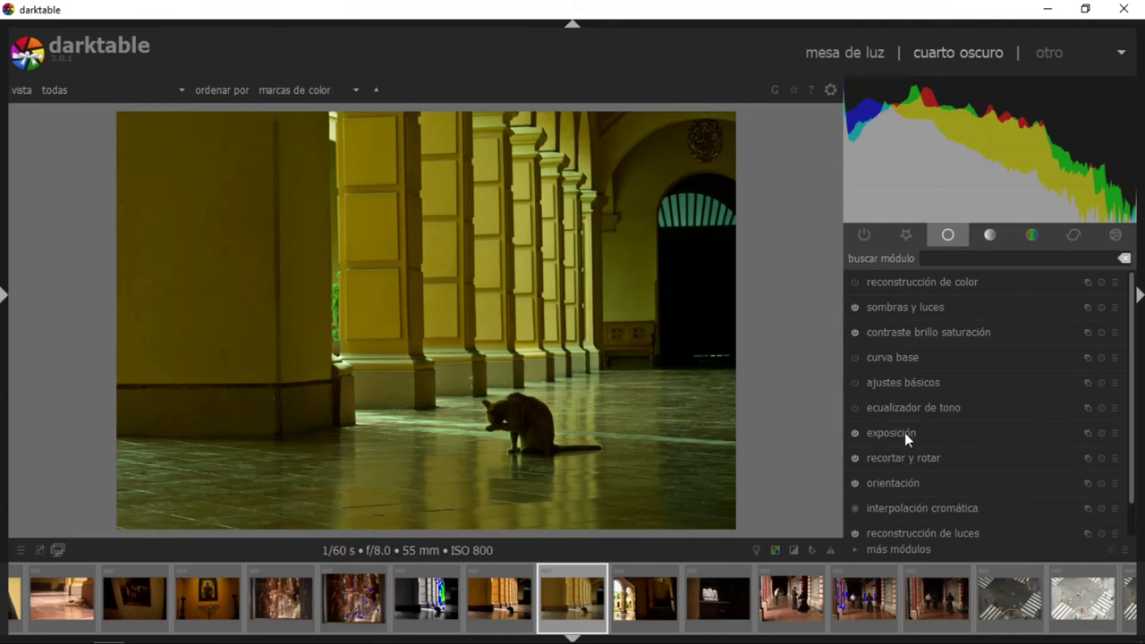
{"action": "left_click", "coordinate": [905, 432]}
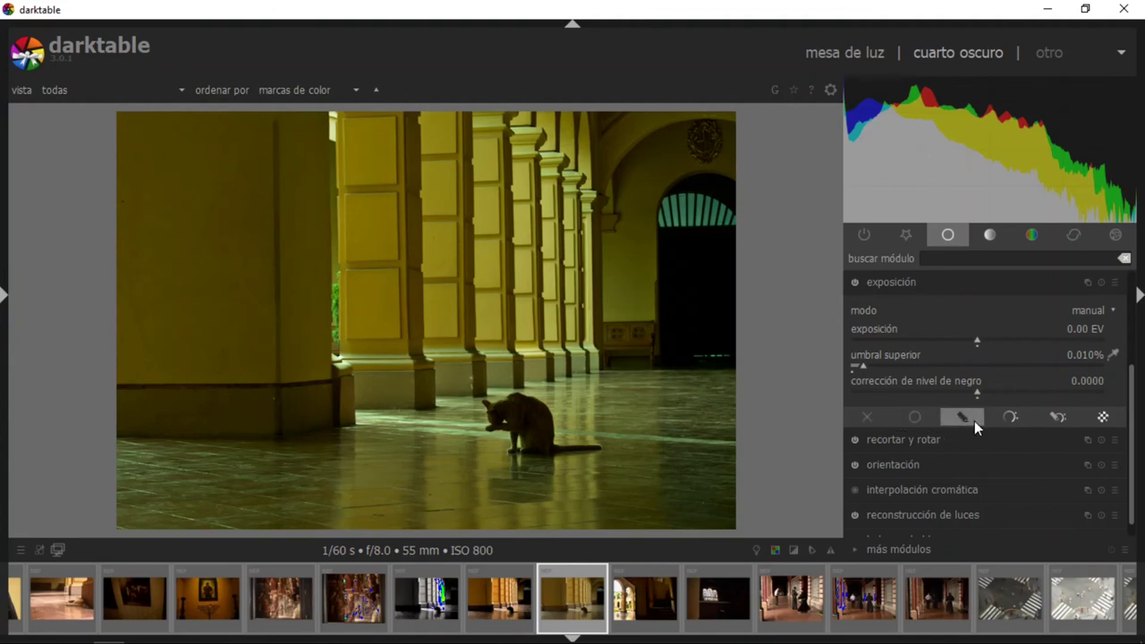
Give the exposure module a drawn path mask traced around the dark doorway
{"action": "left_click", "coordinate": [1058, 418]}
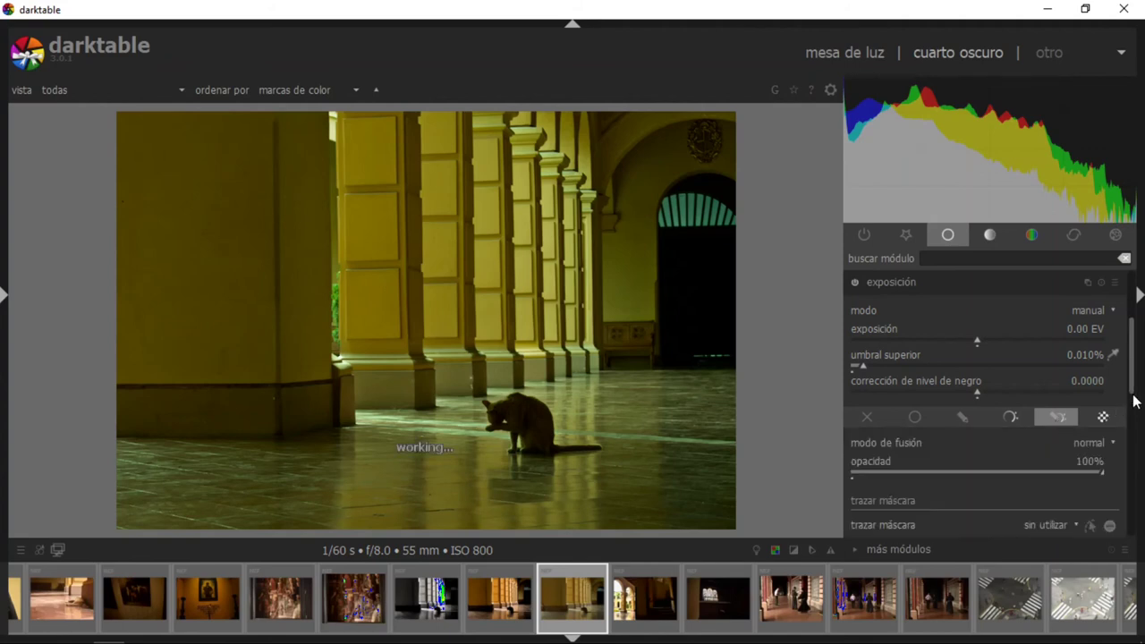
{"action": "scroll", "coordinate": [956, 423], "scroll_direction": "down", "scroll_amount": 1}
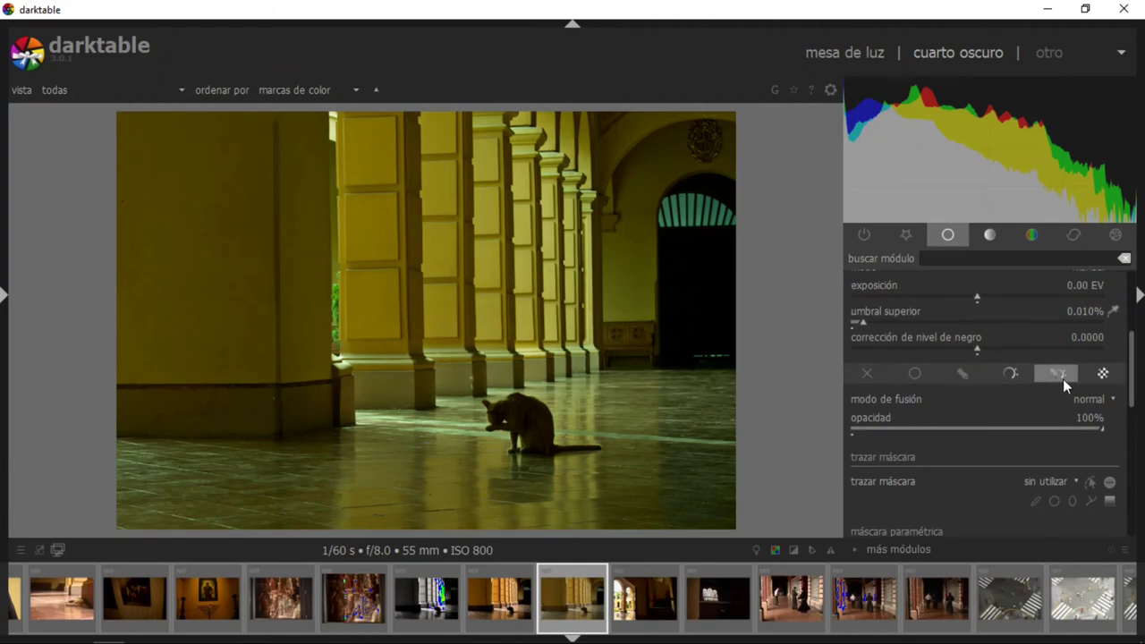
{"action": "left_click", "coordinate": [974, 370]}
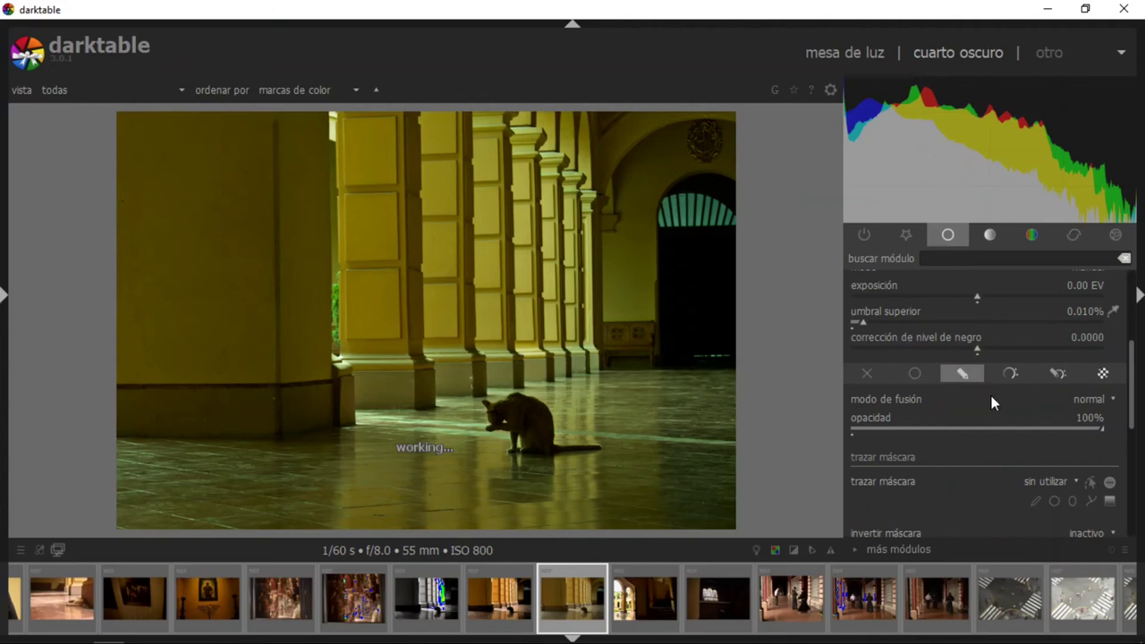
{"action": "left_click", "coordinate": [1091, 501]}
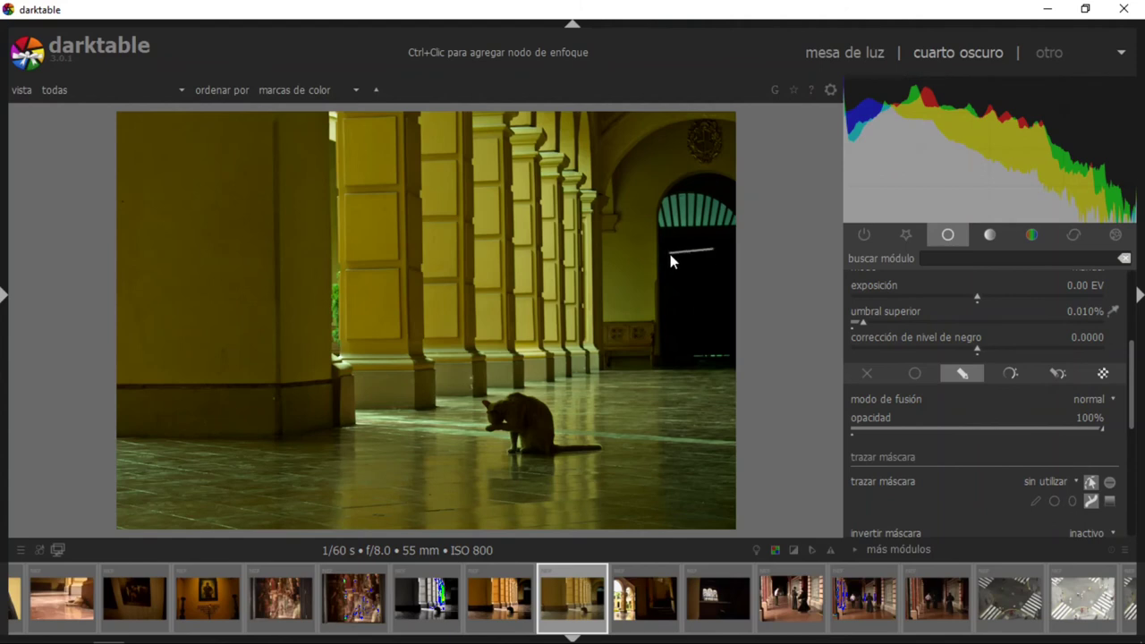
{"action": "mouse_move", "coordinate": [670, 255]}
{"action": "left_mouse_down"}
{"action": "mouse_move", "coordinate": [672, 349]}
{"action": "mouse_move", "coordinate": [696, 349]}
{"action": "left_mouse_up"}
{"action": "left_click", "coordinate": [694, 347]}
{"action": "right_click", "coordinate": [729, 314]}
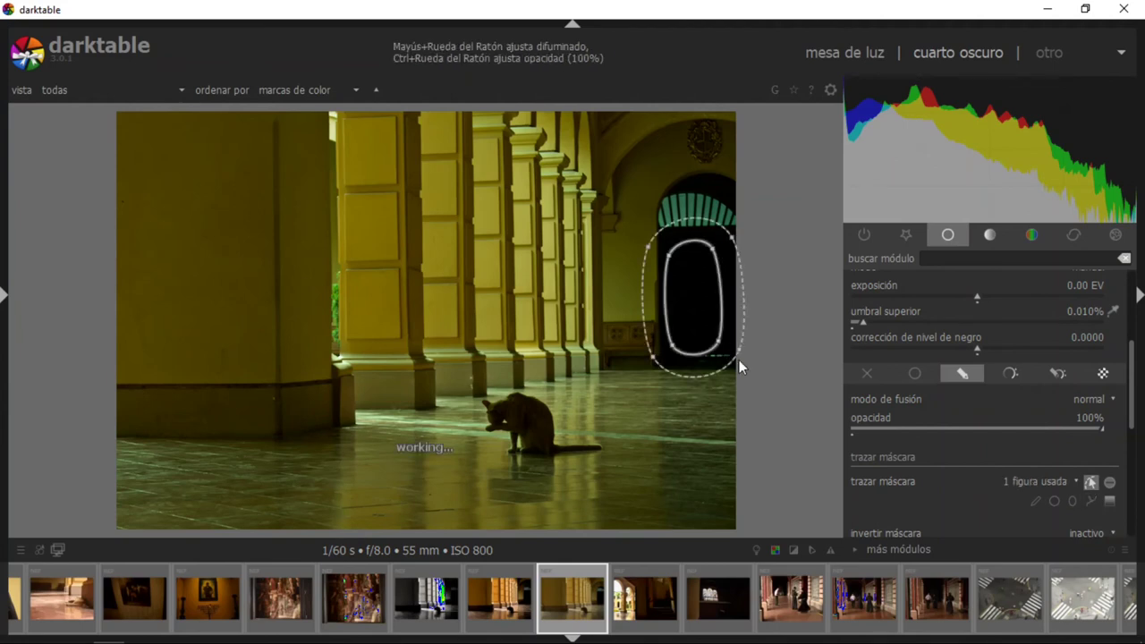
{"action": "left_click_drag", "start_coordinate": [1133, 403], "coordinate": [1133, 380]}
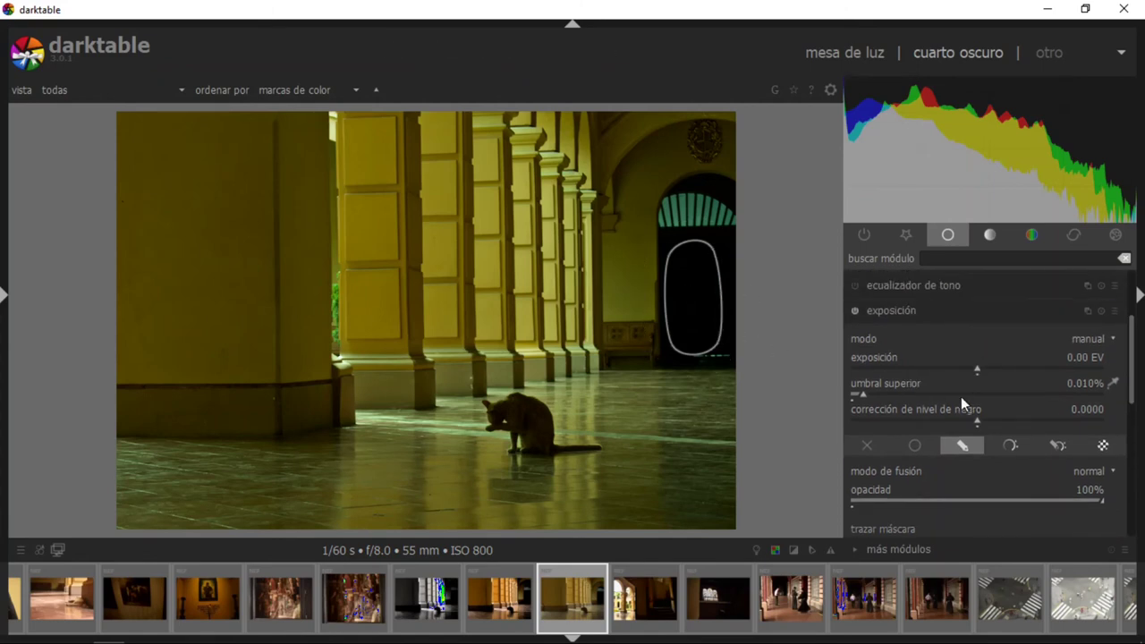
Settle the doorway-masked exposure at 1.15 EV, then fold the module away
{"action": "left_click", "coordinate": [988, 374]}
{"action": "left_click", "coordinate": [1010, 362]}
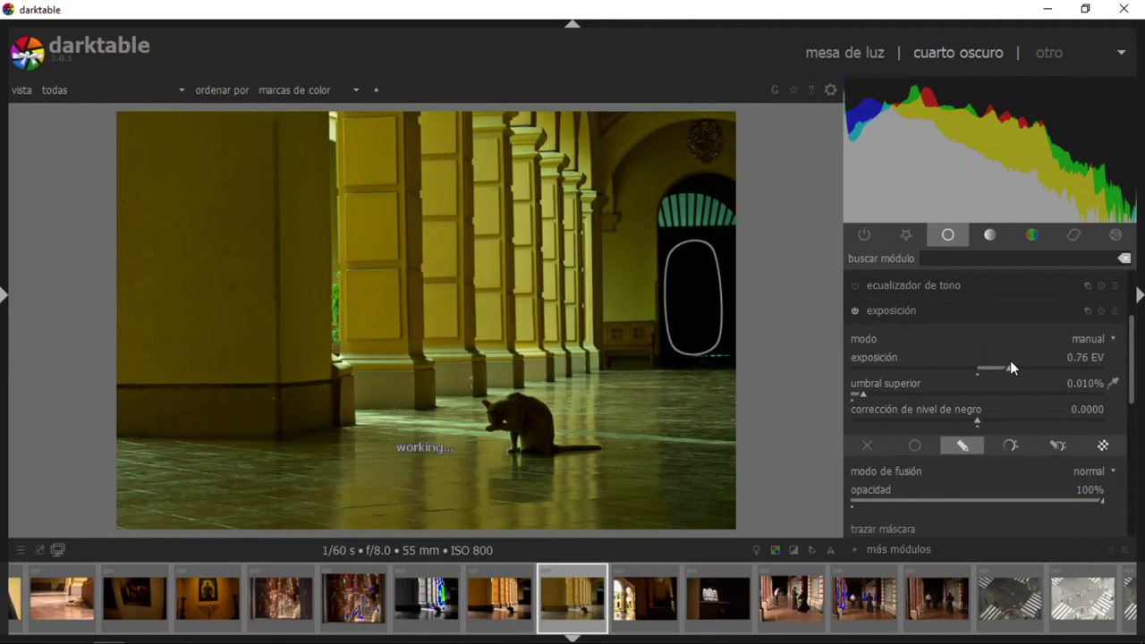
{"action": "left_click", "coordinate": [1070, 367]}
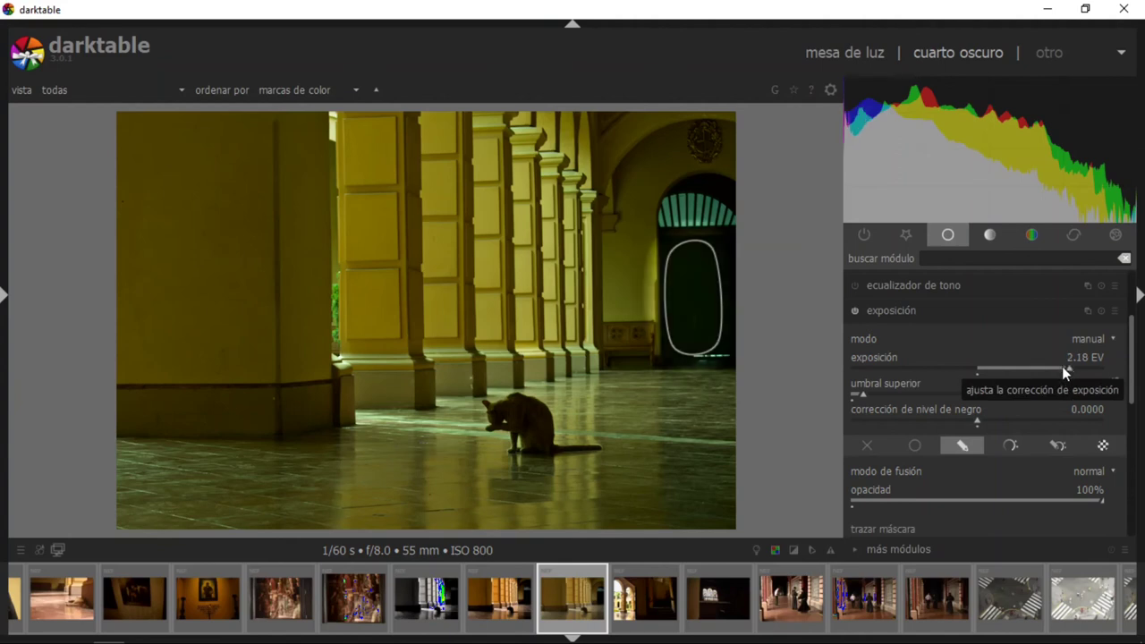
{"action": "left_click", "coordinate": [1012, 365]}
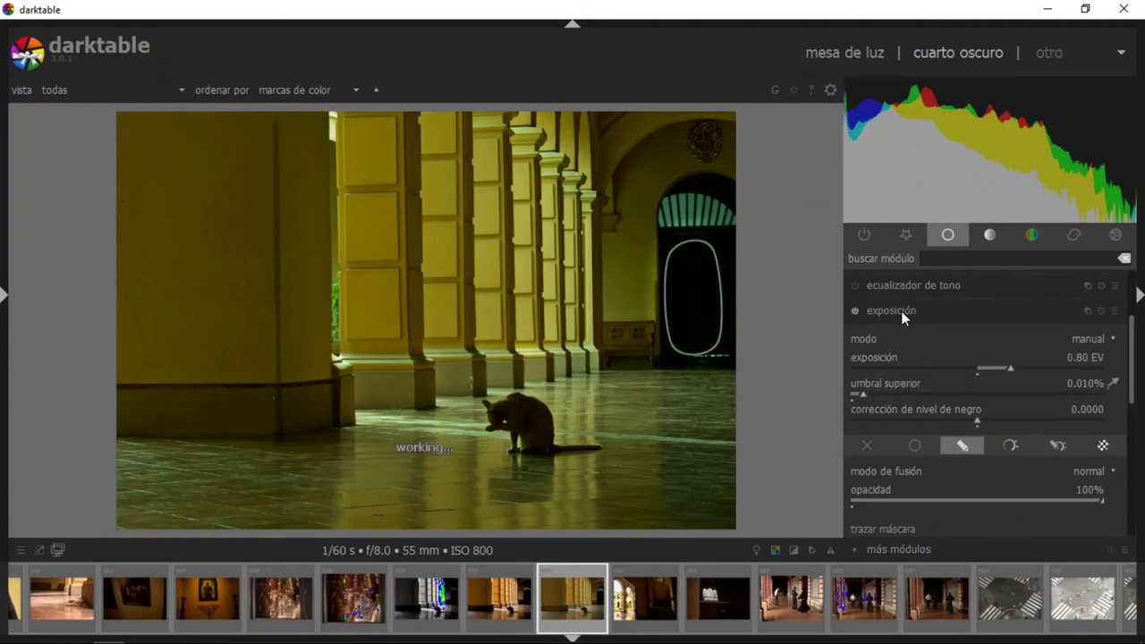
{"action": "left_click", "coordinate": [1027, 368]}
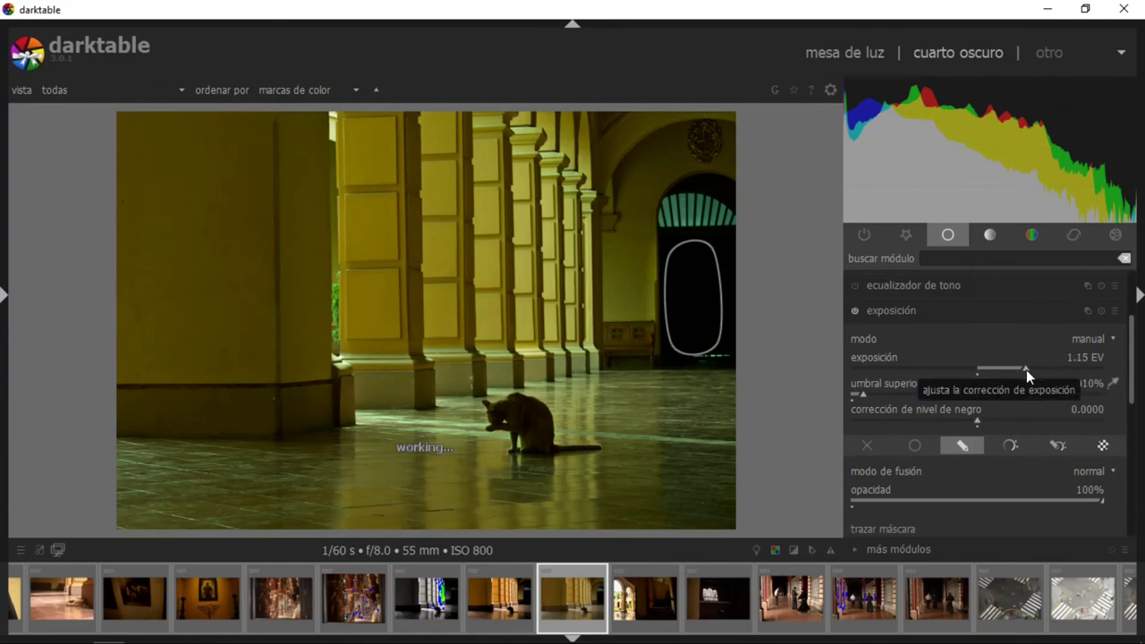
{"action": "left_click", "coordinate": [956, 315]}
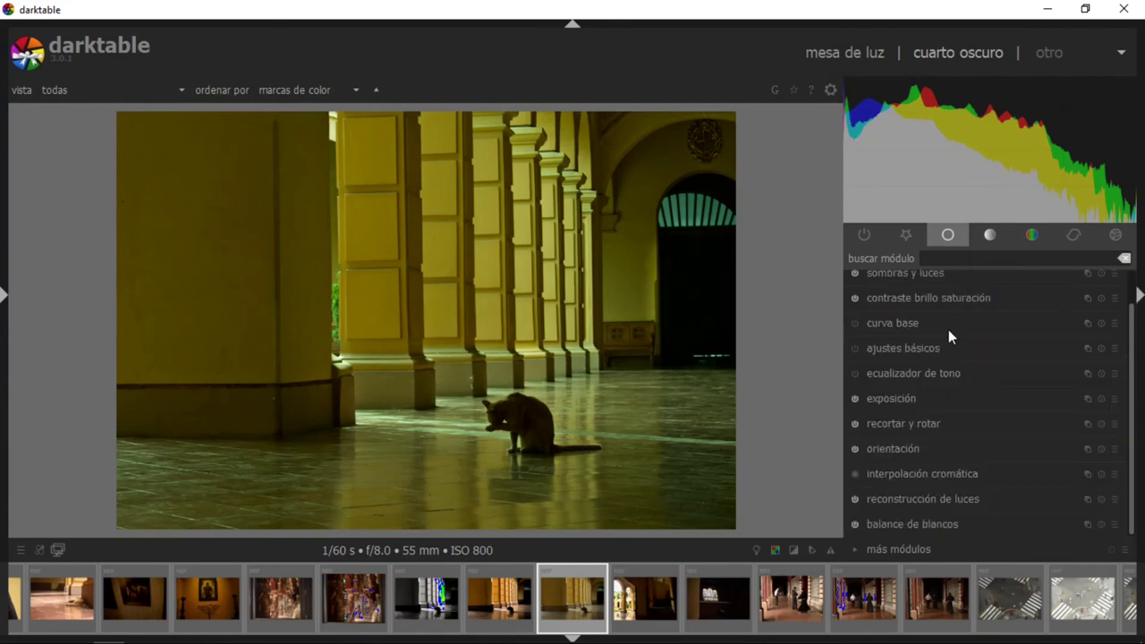
Create a new exposure instance and give it a drawn mask
{"action": "left_click", "coordinate": [1083, 402]}
{"action": "left_click", "coordinate": [1058, 411]}
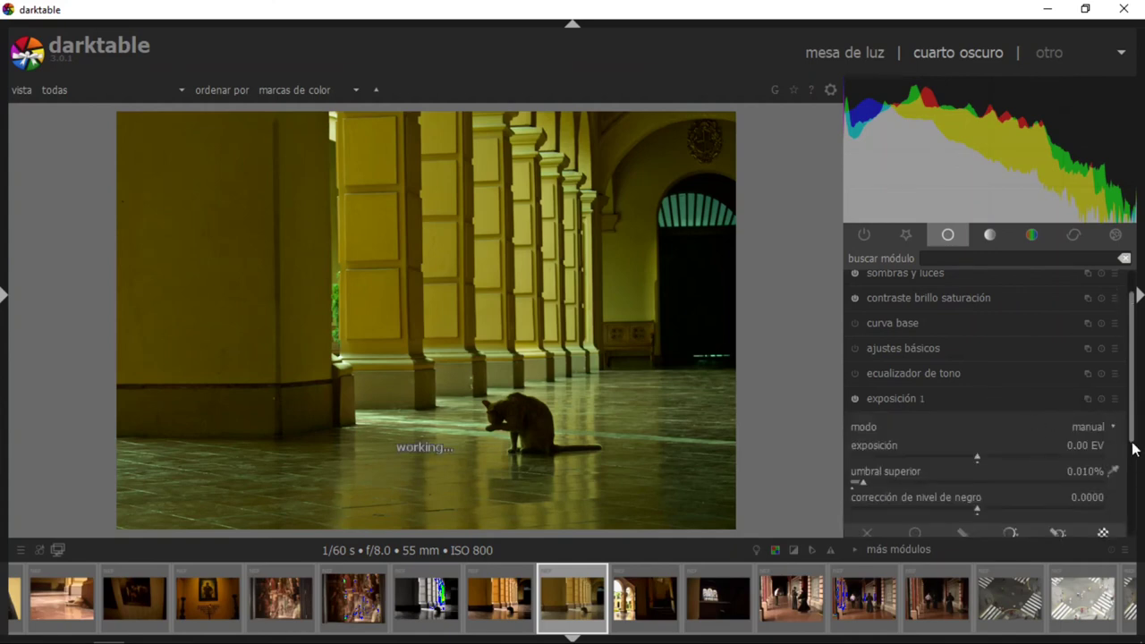
{"action": "scroll", "coordinate": [1133, 463], "scroll_direction": "down", "scroll_amount": 1}
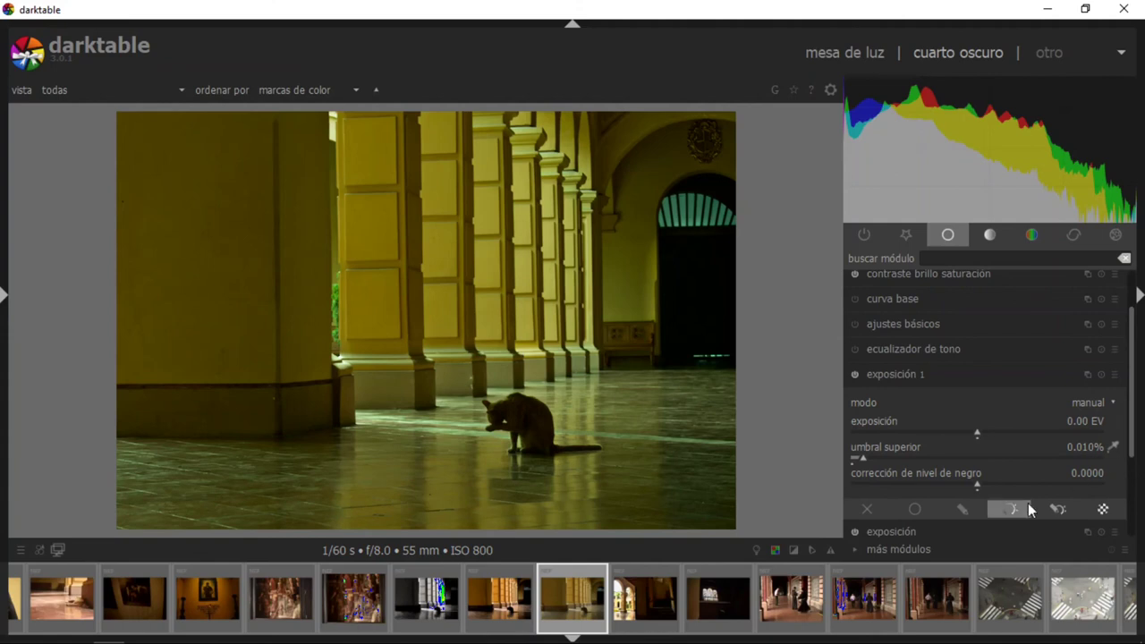
{"action": "left_click", "coordinate": [964, 509]}
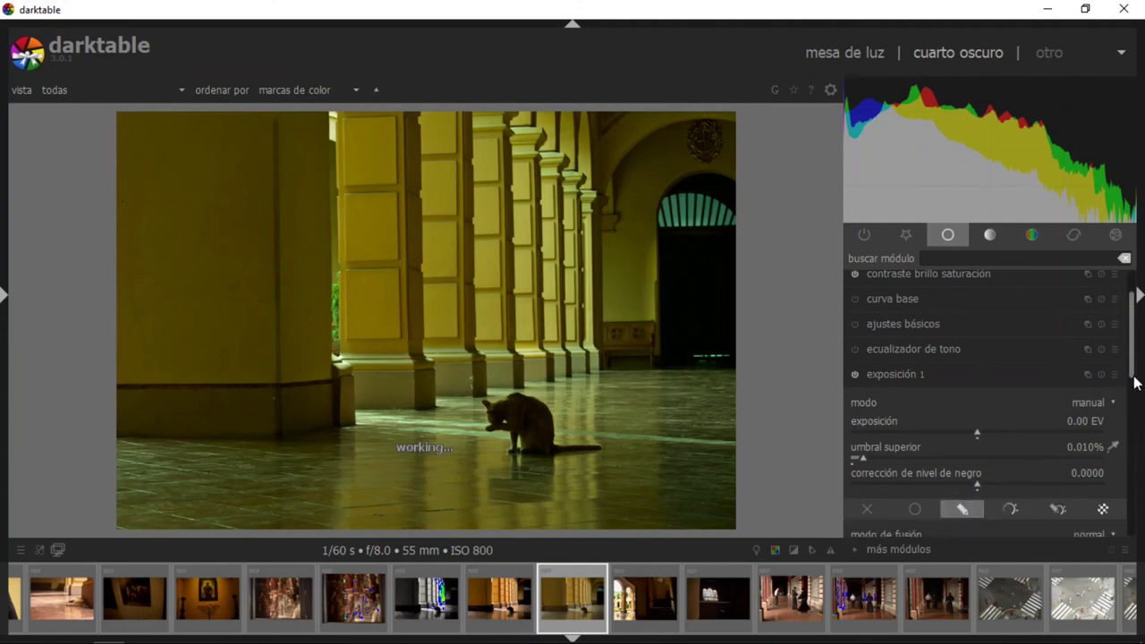
Place path mask points around the cat
{"action": "scroll", "coordinate": [1133, 369], "scroll_direction": "down", "scroll_amount": 4}
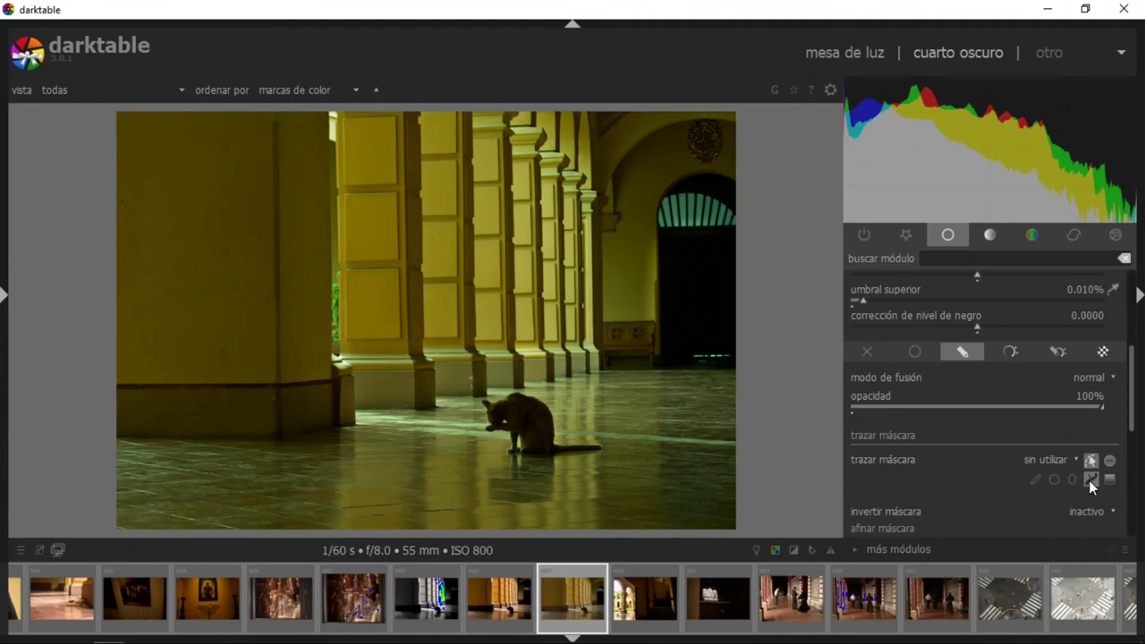
{"action": "left_click", "coordinate": [1039, 485]}
{"action": "left_click", "coordinate": [483, 393]}
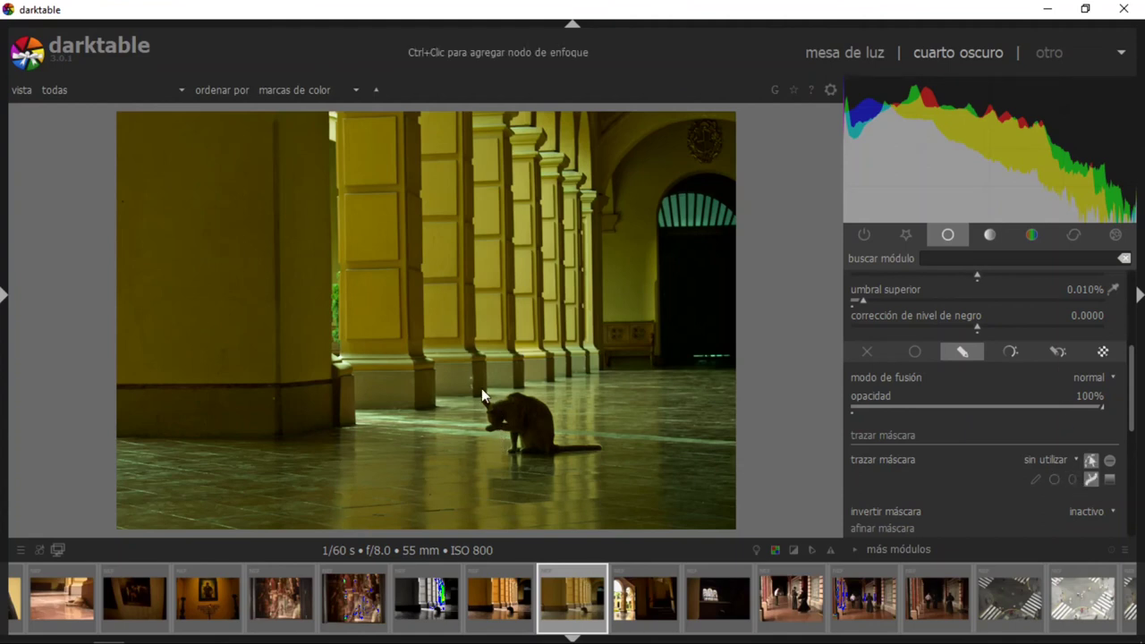
{"action": "left_click", "coordinate": [554, 407]}
{"action": "left_click", "coordinate": [534, 455]}
{"action": "left_click", "coordinate": [498, 454]}
Close the cat path and set exposición 1 to -0.54 EV
{"action": "right_click", "coordinate": [493, 417]}
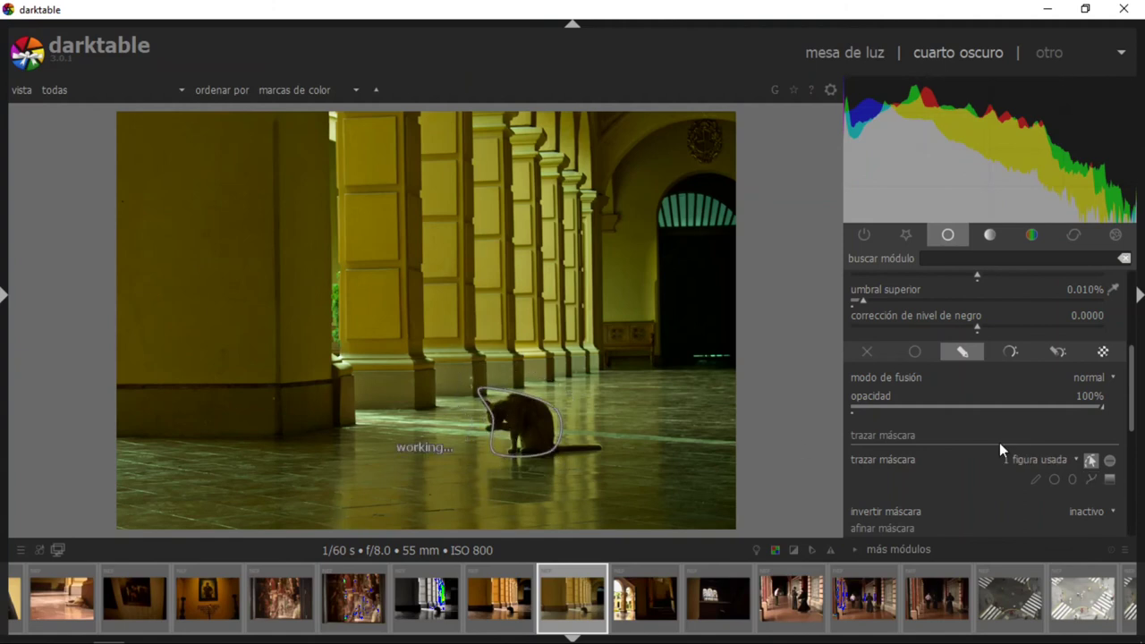
{"action": "scroll", "coordinate": [1131, 386], "scroll_direction": "up", "scroll_amount": 2}
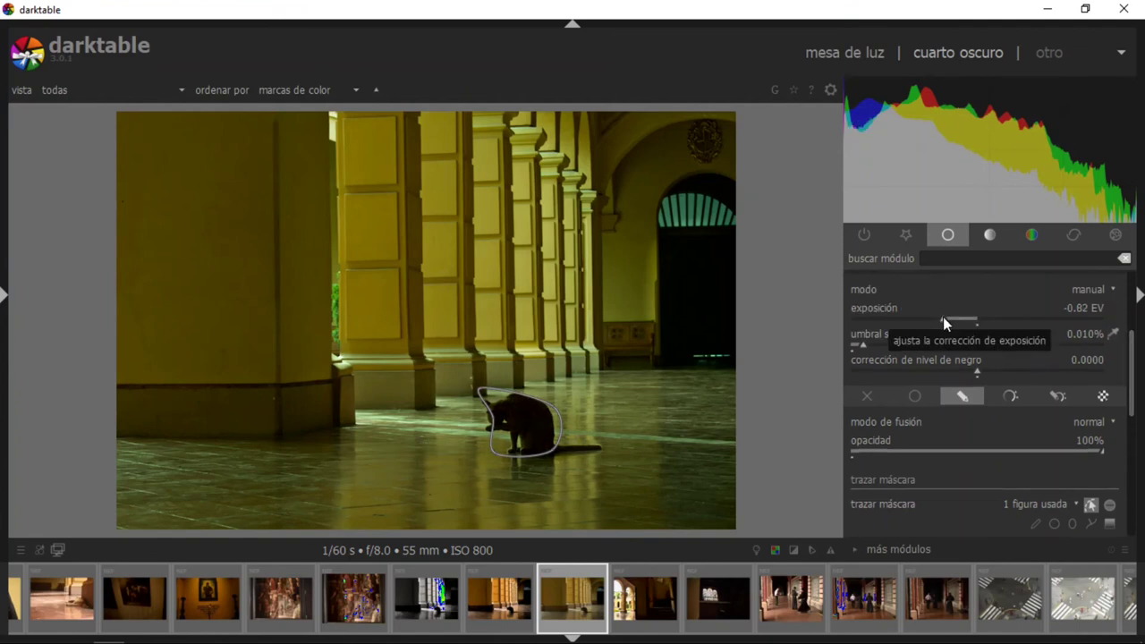
{"action": "left_click_drag", "start_coordinate": [943, 316], "coordinate": [950, 315]}
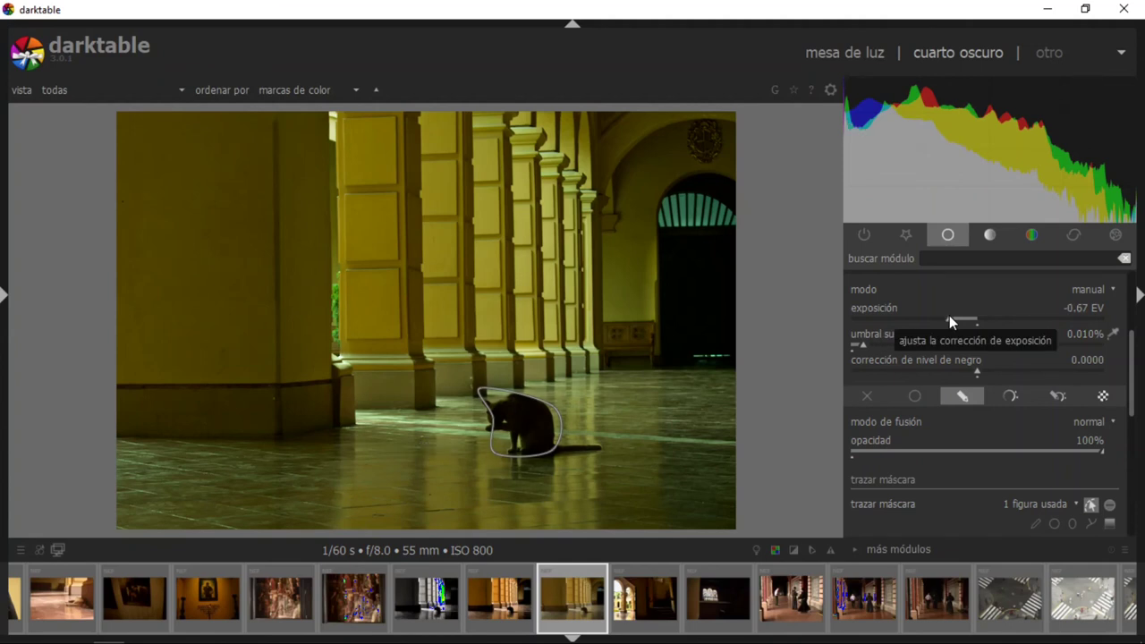
{"action": "left_click_drag", "start_coordinate": [953, 317], "coordinate": [954, 317]}
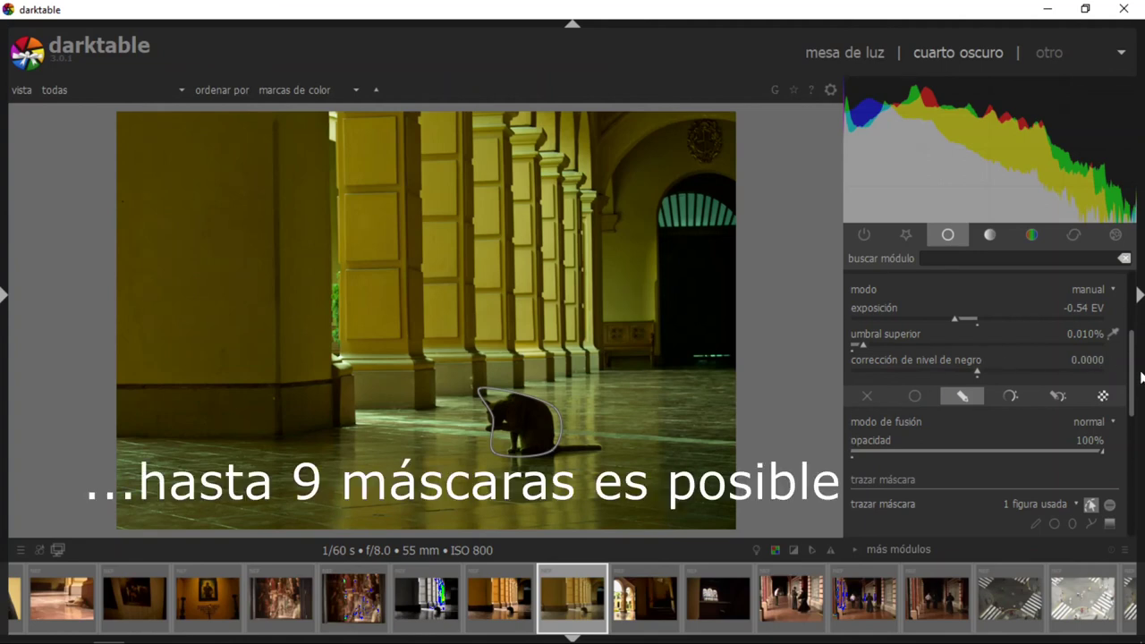
Fold away the exposición 1 settings in the module panel
{"action": "scroll", "coordinate": [1134, 374], "scroll_direction": "up", "scroll_amount": 2}
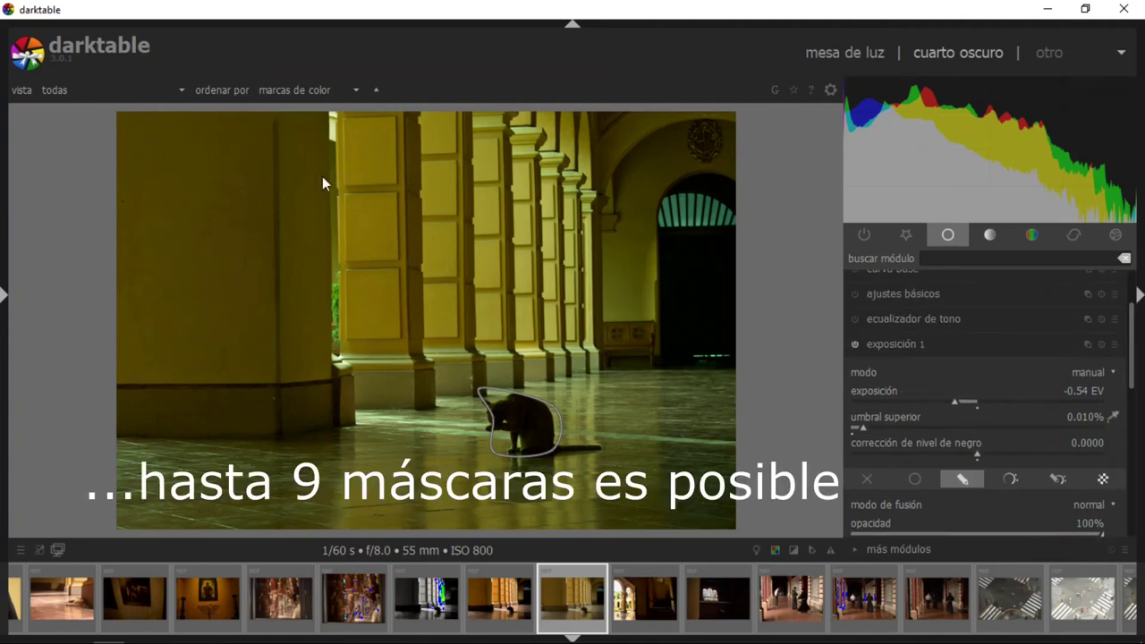
{"action": "left_click", "coordinate": [909, 344]}
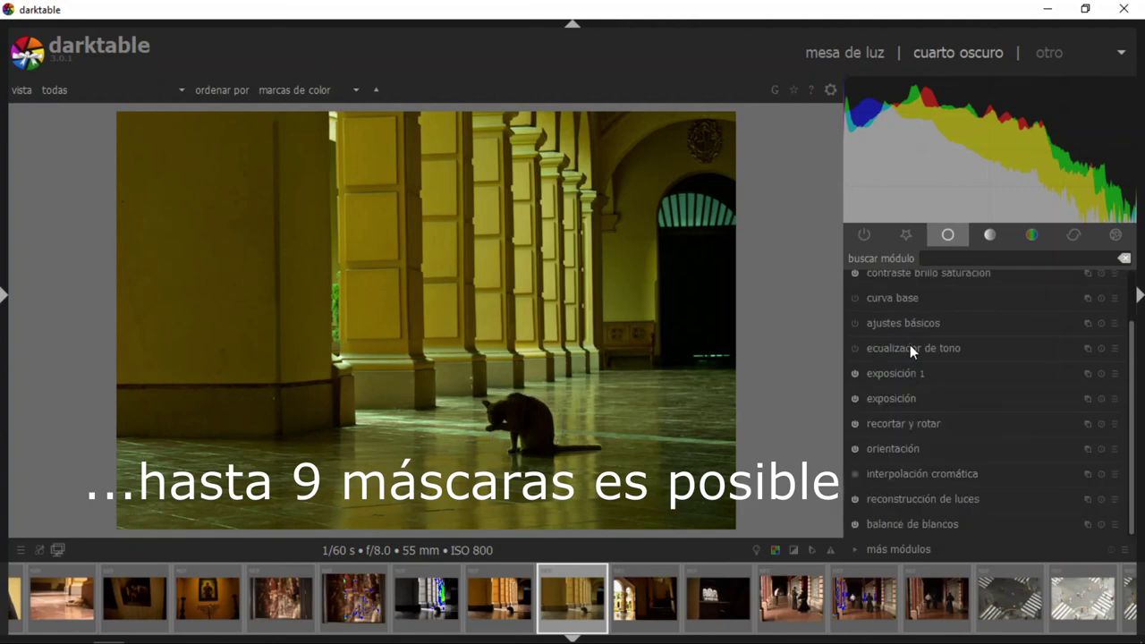
{"action": "scroll", "coordinate": [1132, 391], "scroll_direction": "up", "scroll_amount": 2}
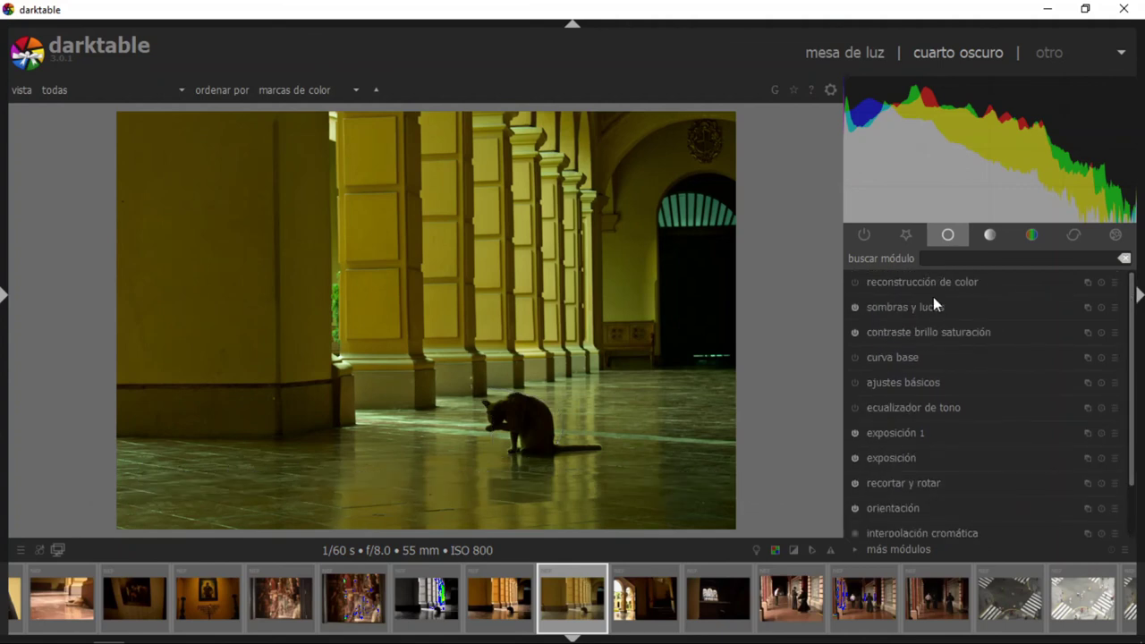
{"action": "left_click", "coordinate": [926, 328]}
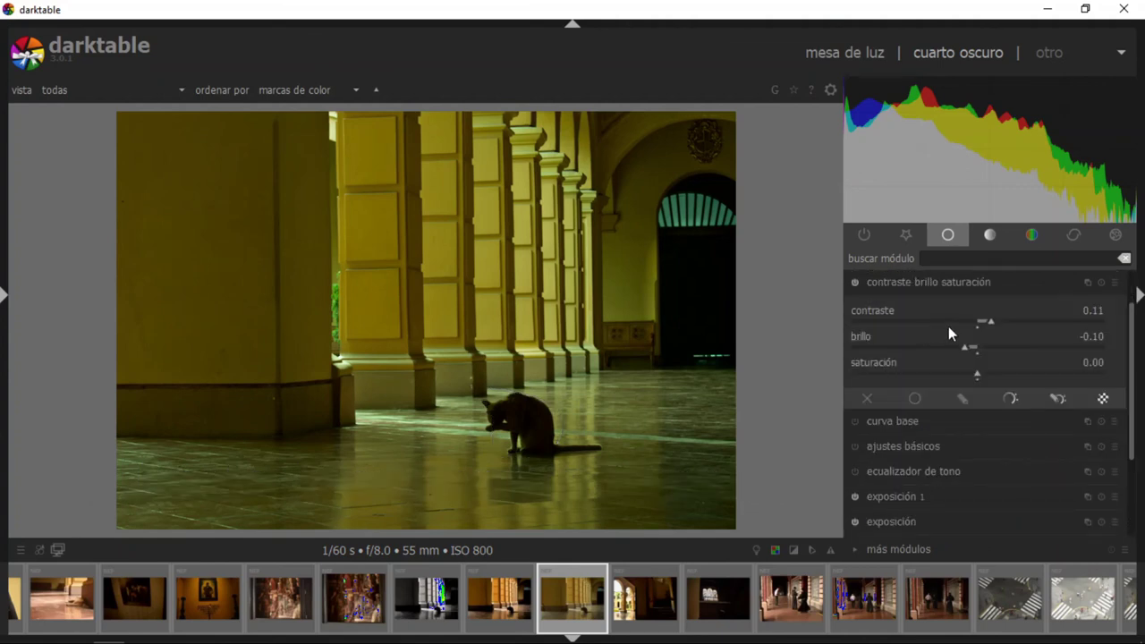
{"action": "left_click", "coordinate": [931, 282]}
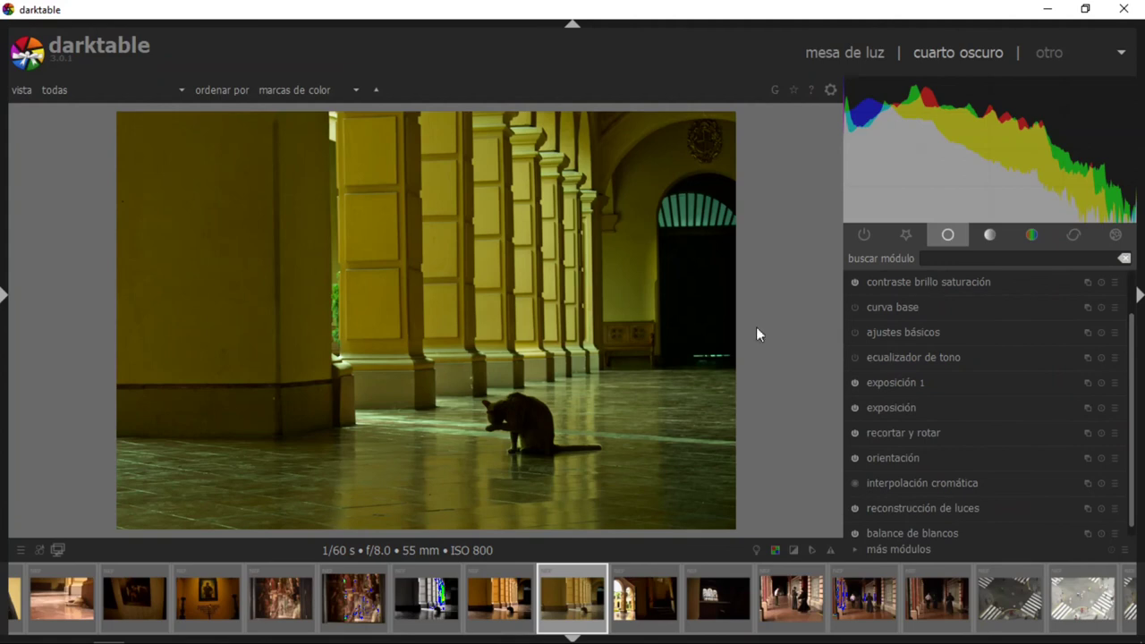
Disable both exposure instances and show contrast 0.11, brightness -0.10, saturation 0.00
{"action": "left_click", "coordinate": [855, 383]}
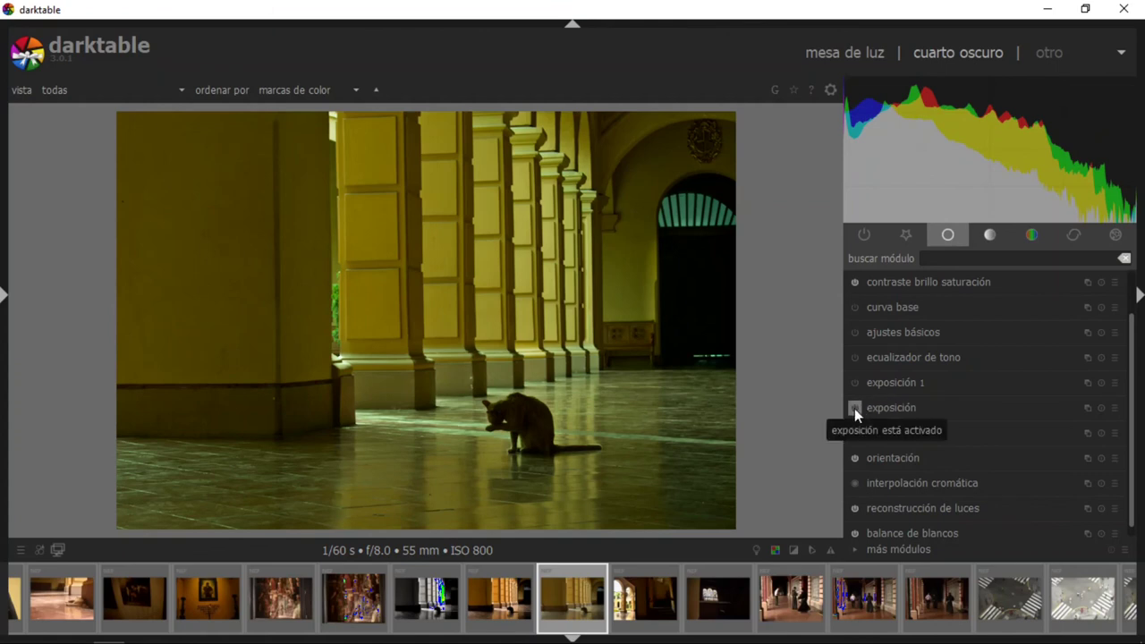
{"action": "left_click", "coordinate": [854, 408]}
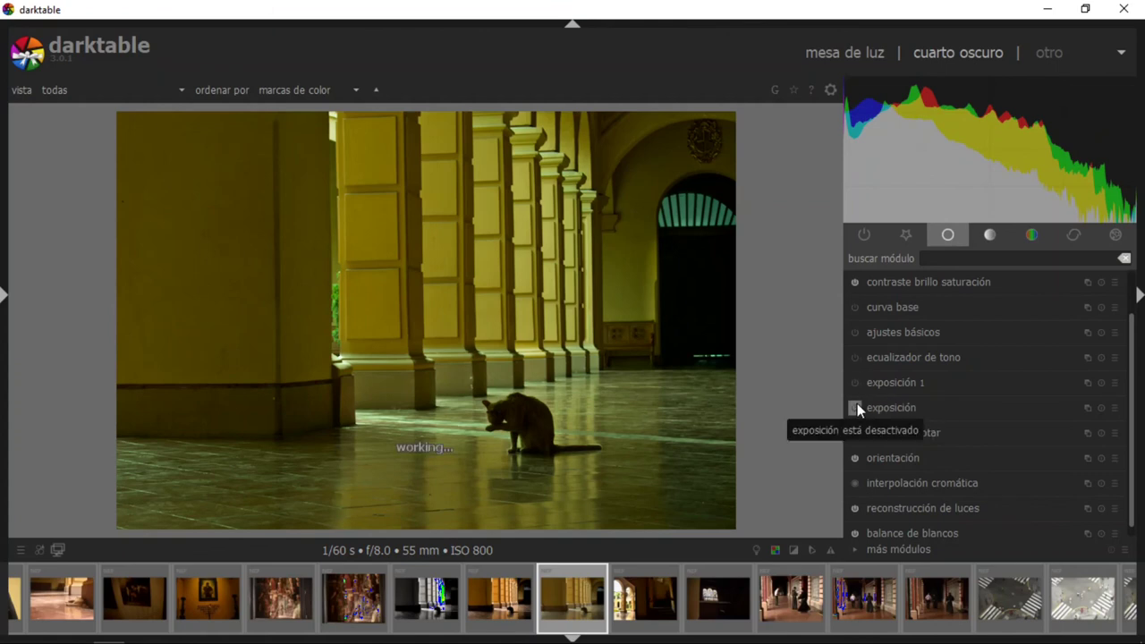
{"action": "left_click", "coordinate": [929, 282]}
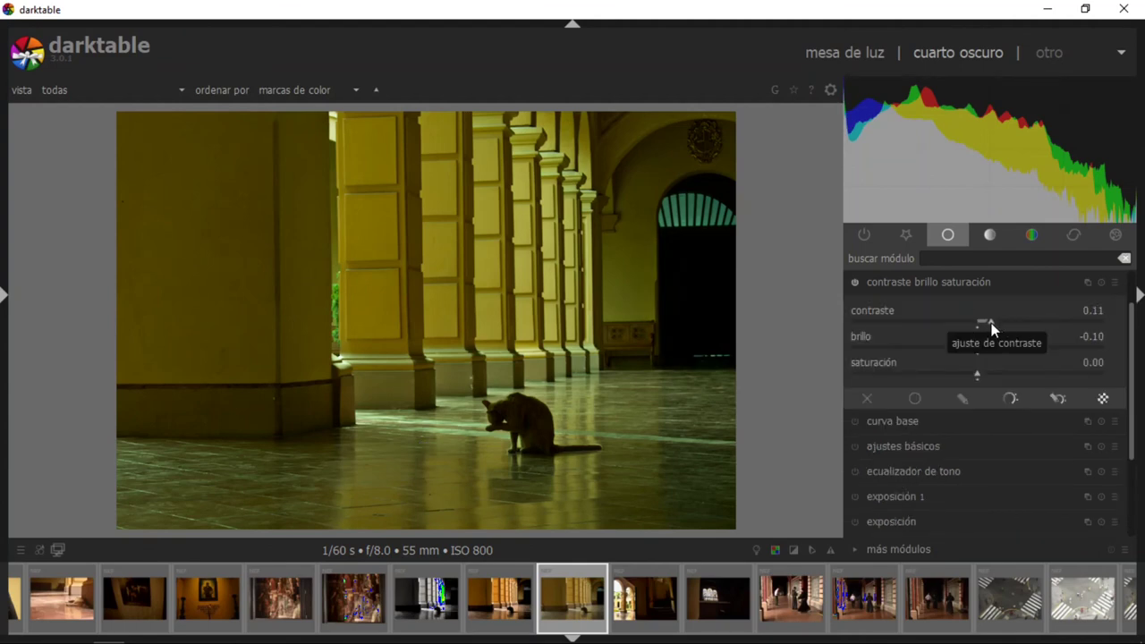
Fine-tune contrast to 0.12, then try and reset an exposure change on the histogram
{"action": "right_click", "coordinate": [991, 323]}
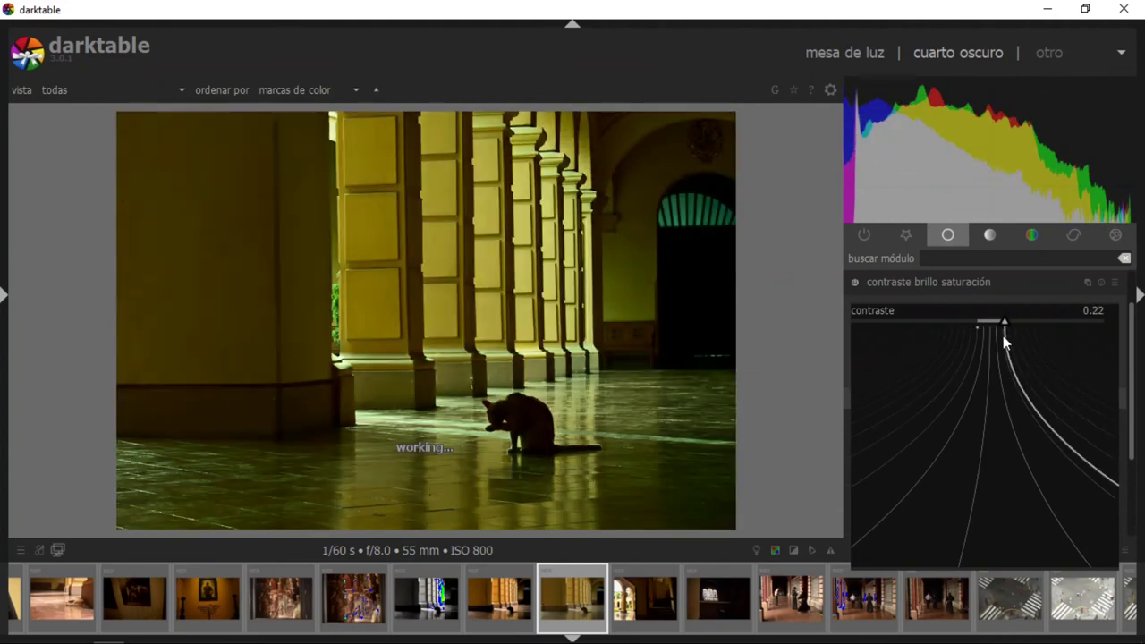
{"action": "left_click", "coordinate": [1002, 321]}
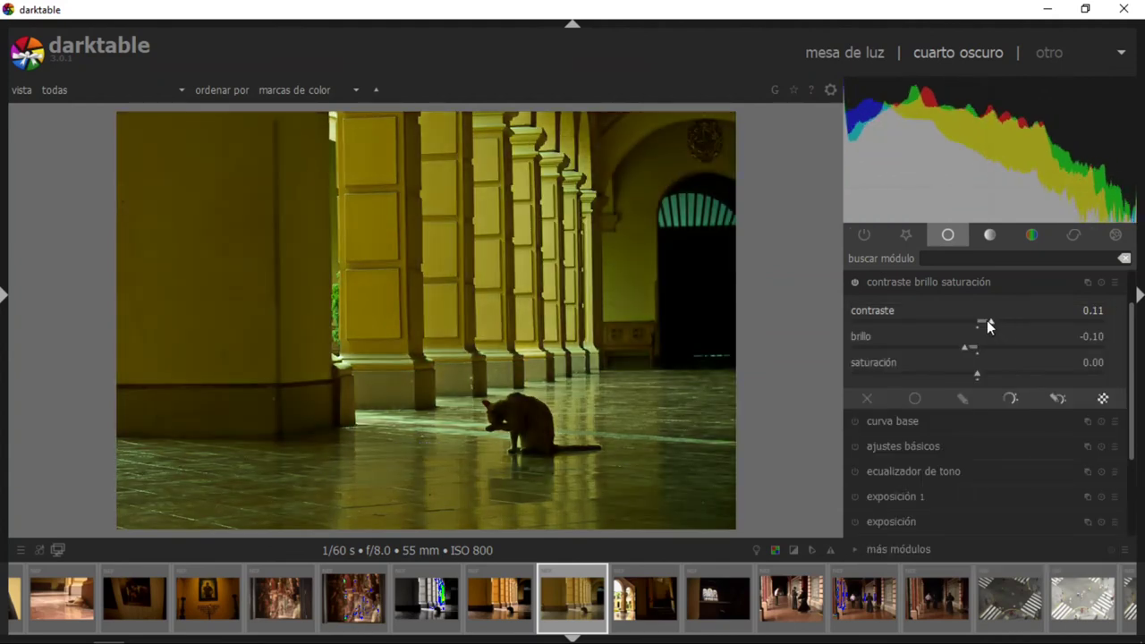
{"action": "scroll", "coordinate": [987, 320], "scroll_direction": "down", "scroll_amount": 2}
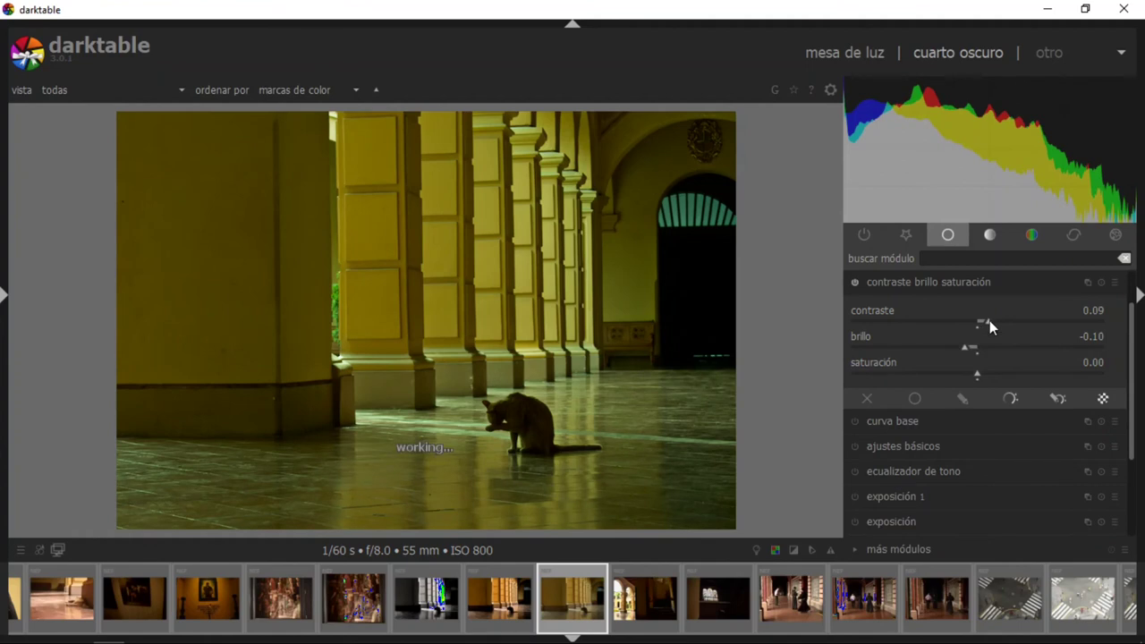
{"action": "scroll", "coordinate": [992, 321], "scroll_direction": "up", "scroll_amount": 3}
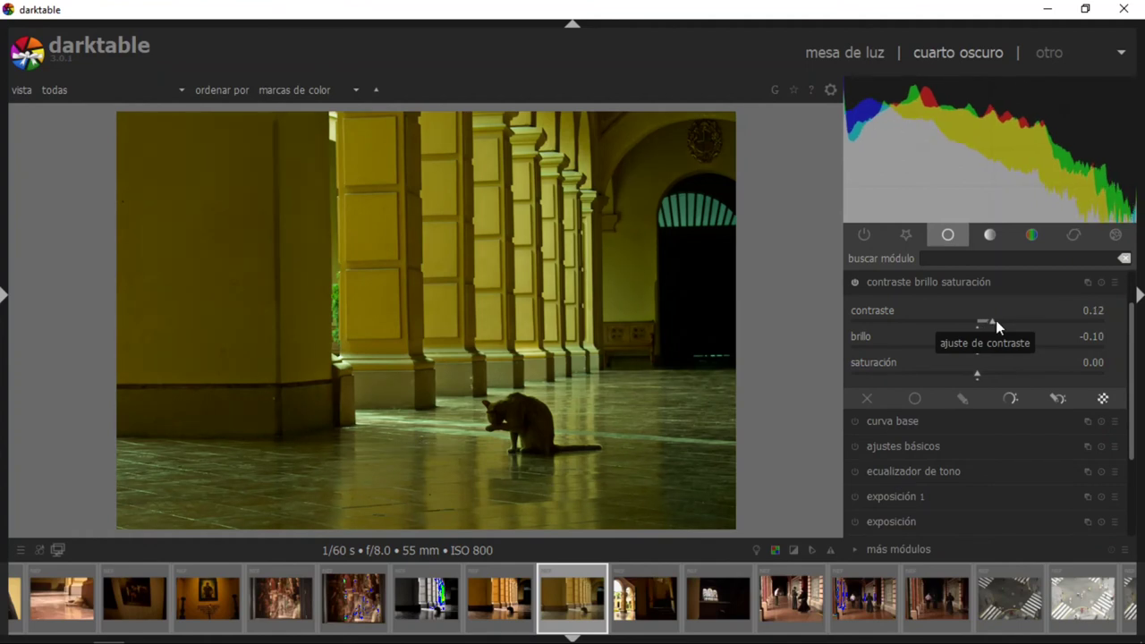
{"action": "mouse_move", "coordinate": [1045, 157]}
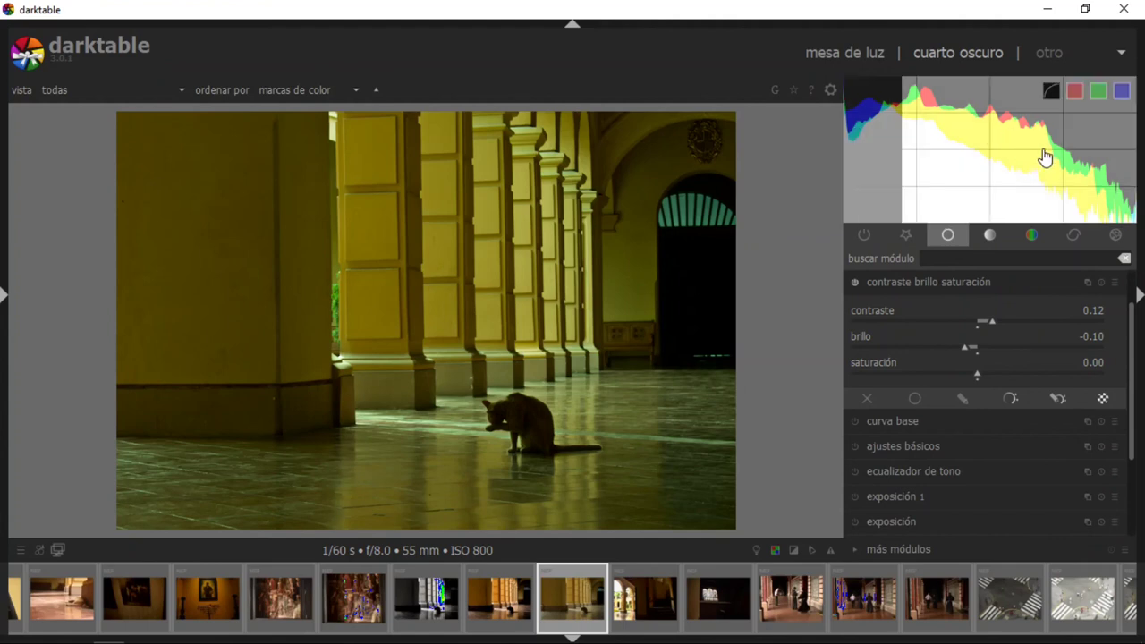
{"action": "left_click_drag", "start_coordinate": [864, 133], "coordinate": [906, 132]}
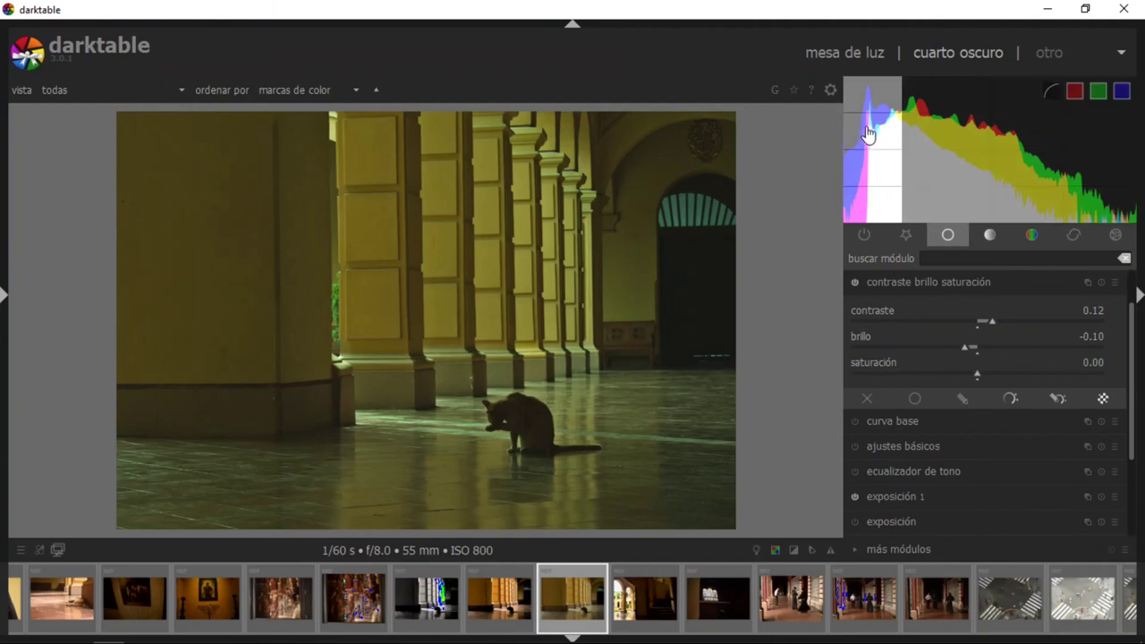
{"action": "double_click", "coordinate": [880, 140]}
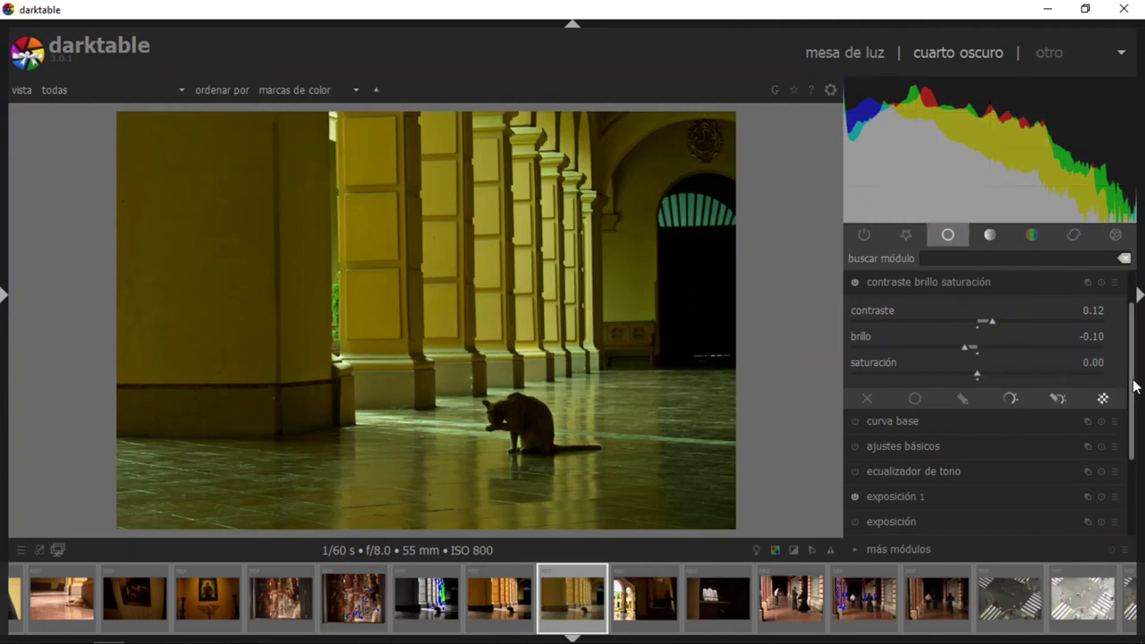
Fold away contrast brightness saturation (contrast 0.12) and scroll the module list back up
{"action": "mouse_move", "coordinate": [1135, 388]}
{"action": "left_mouse_down"}
{"action": "mouse_move", "coordinate": [1134, 458]}
{"action": "mouse_move", "coordinate": [1133, 327]}
{"action": "left_mouse_up"}
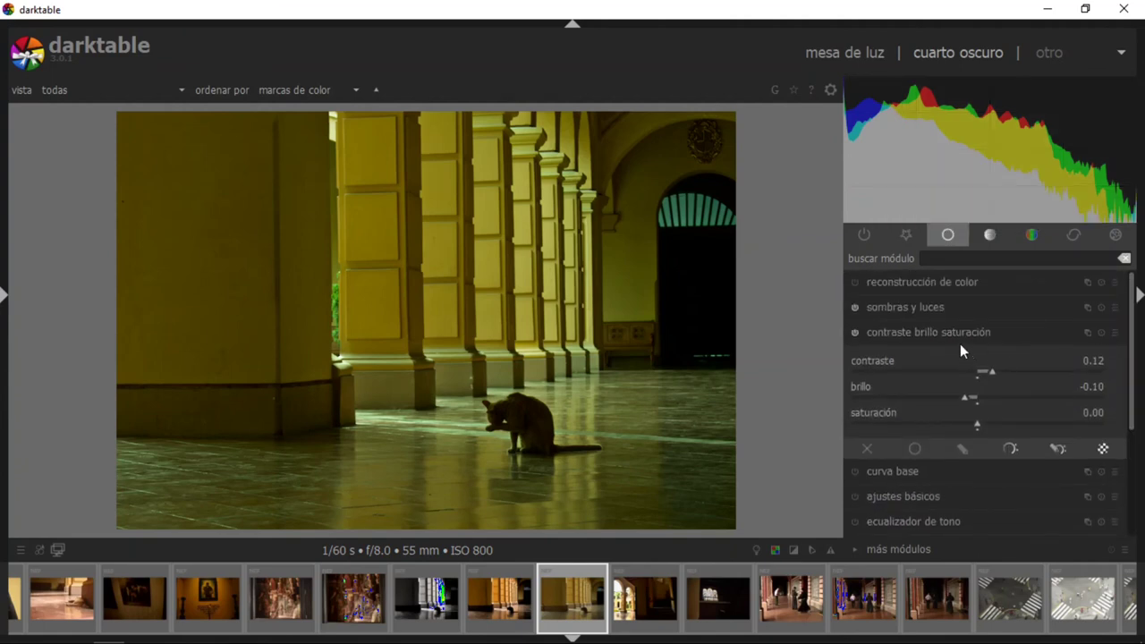
{"action": "left_click", "coordinate": [960, 338]}
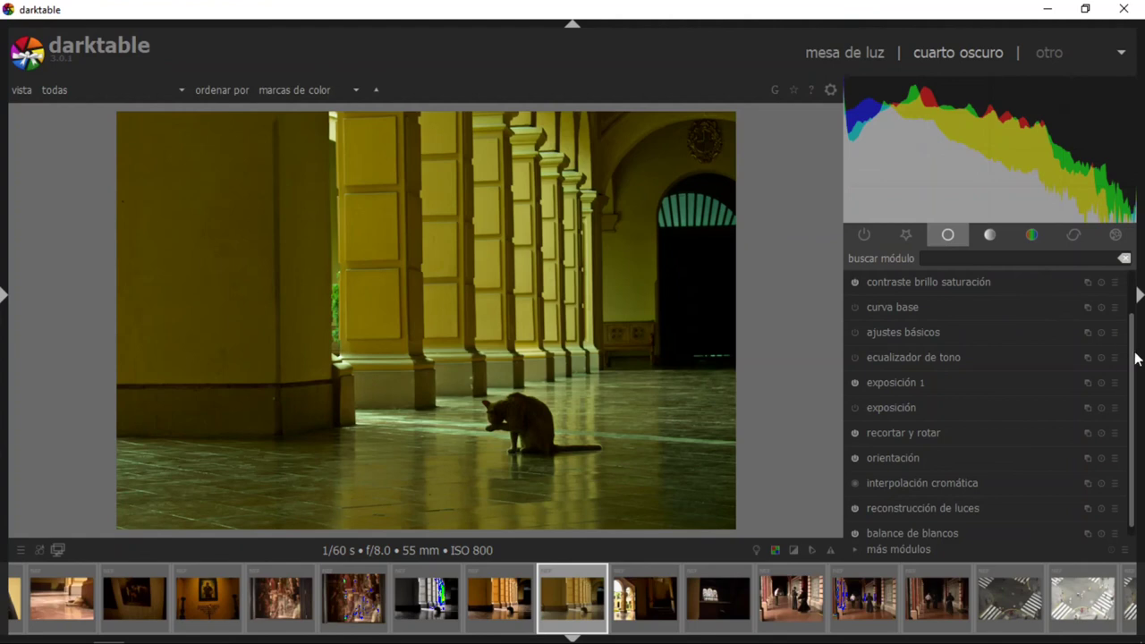
{"action": "left_click_drag", "start_coordinate": [1133, 355], "coordinate": [1133, 315]}
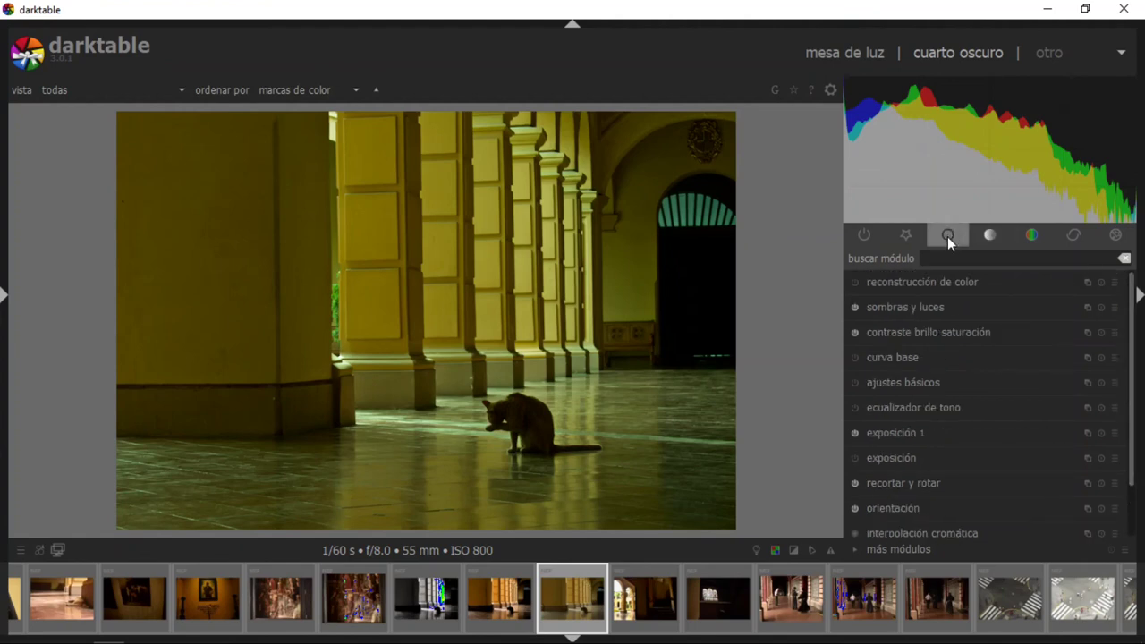